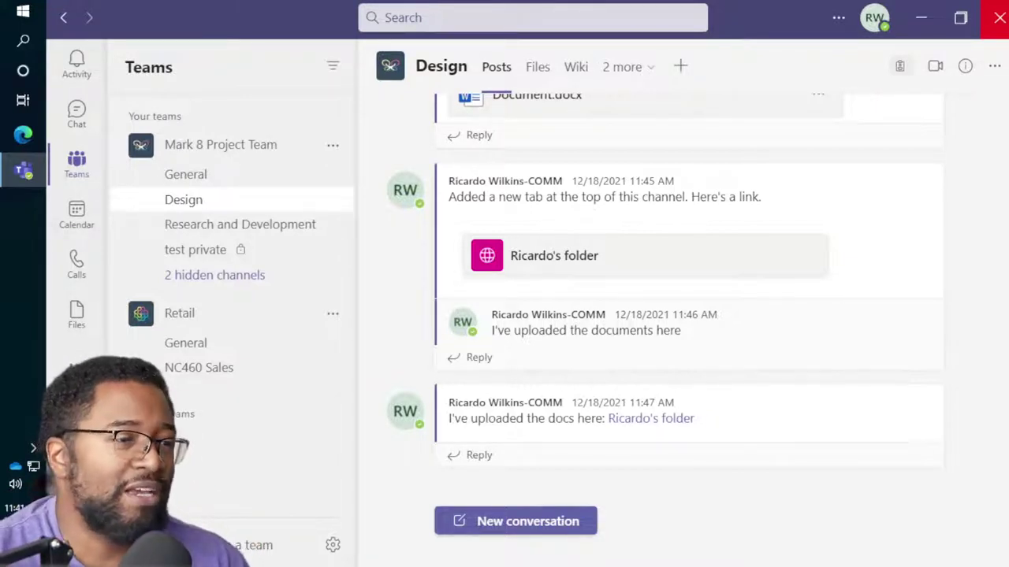
# Try adding an outside e-mail address to Mark 8 Project Team, then close without adding anyone.
pyautogui.click(333, 145)
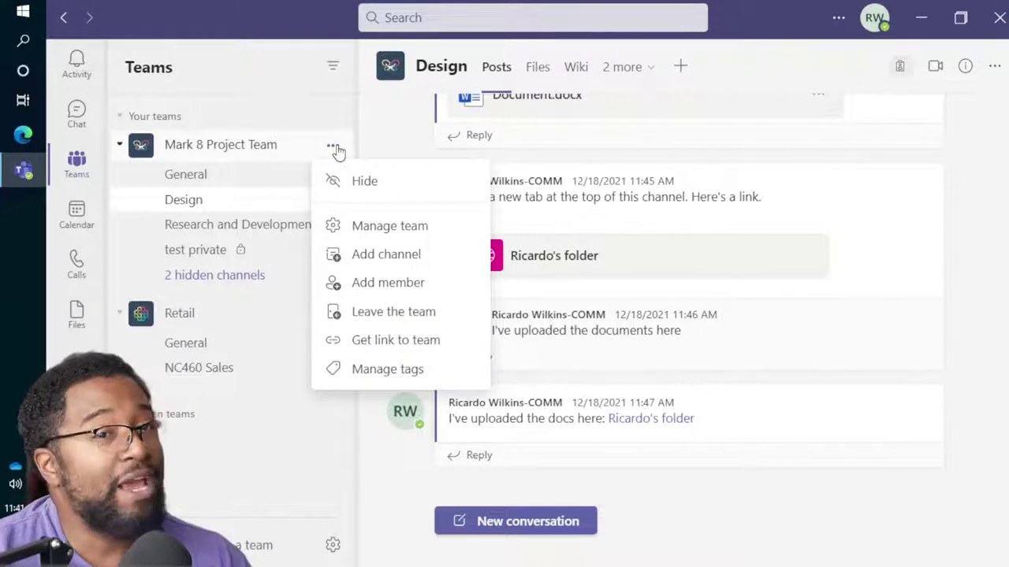
pyautogui.click(401, 282)
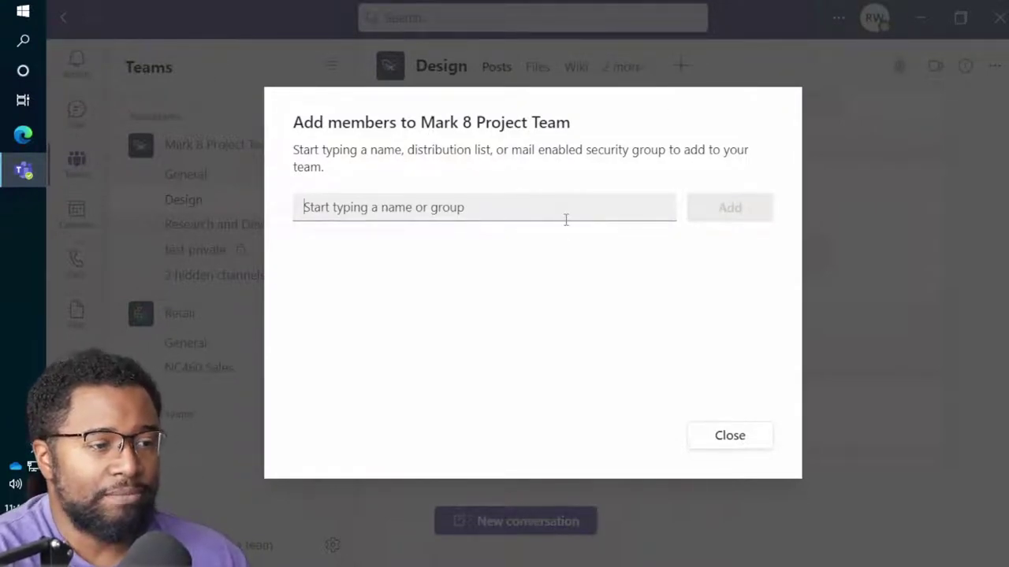
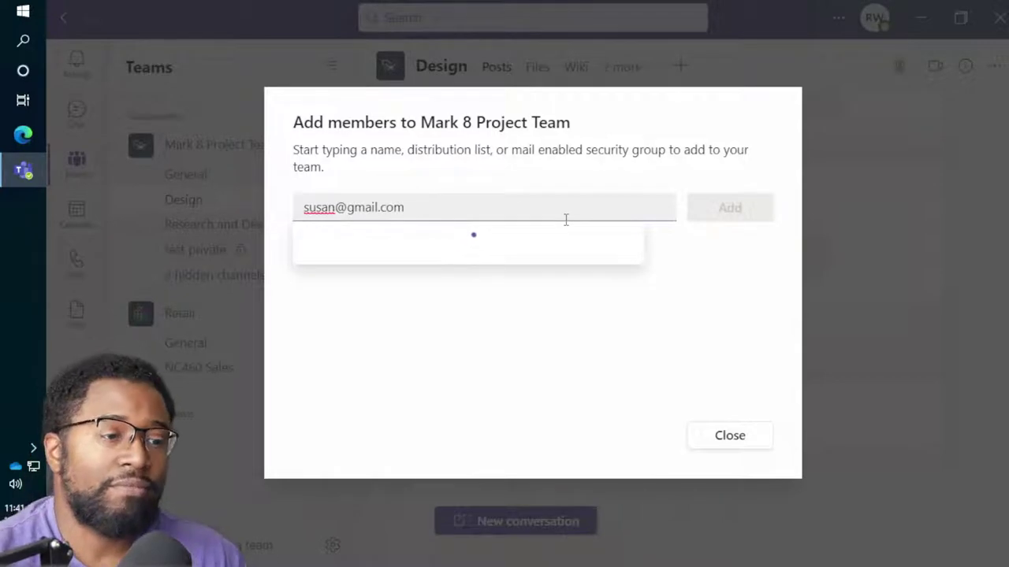
pyautogui.doubleClick(432, 211)
pyautogui.click(478, 228)
pyautogui.click(394, 207)
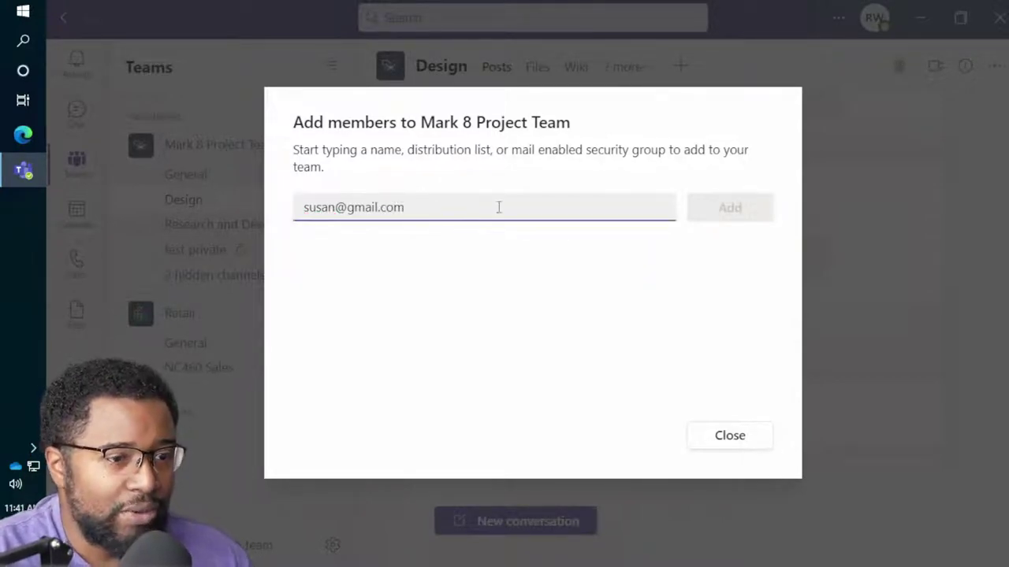
pyautogui.click(741, 438)
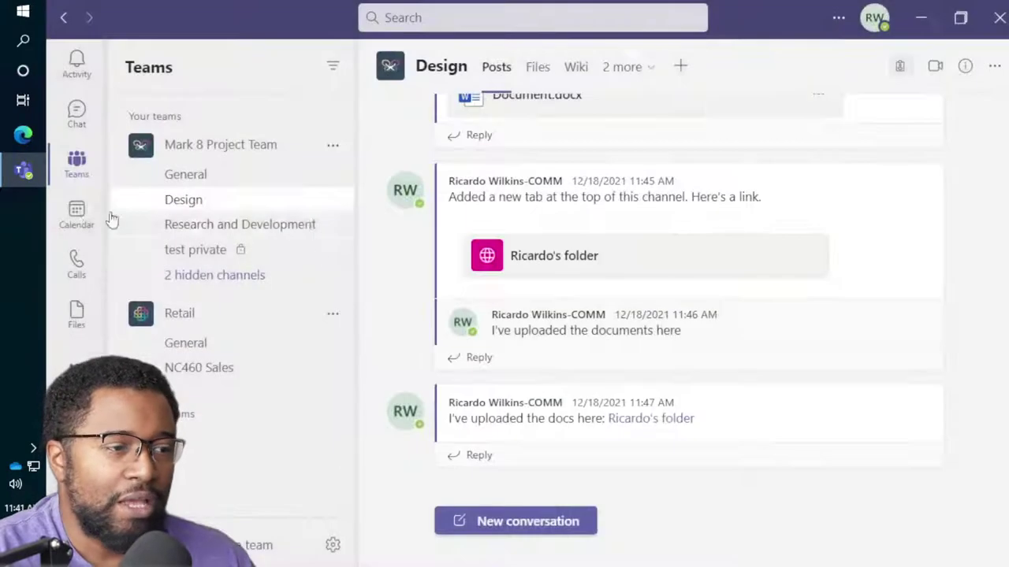
# Reopen and dismiss the Mark 8 Project Team options, then open the Retail team's options.
pyautogui.click(326, 151)
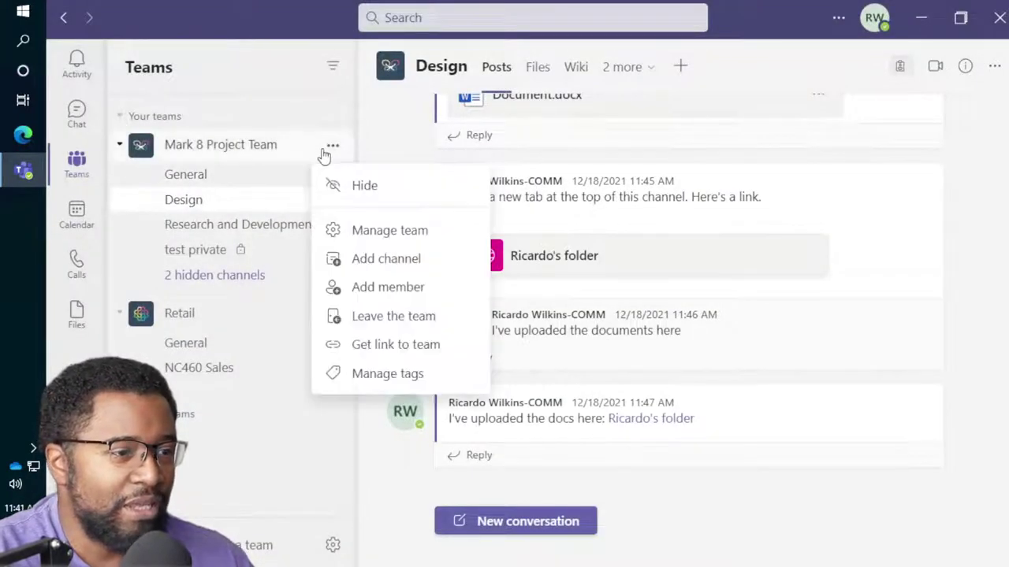
pyautogui.click(283, 405)
pyautogui.click(332, 315)
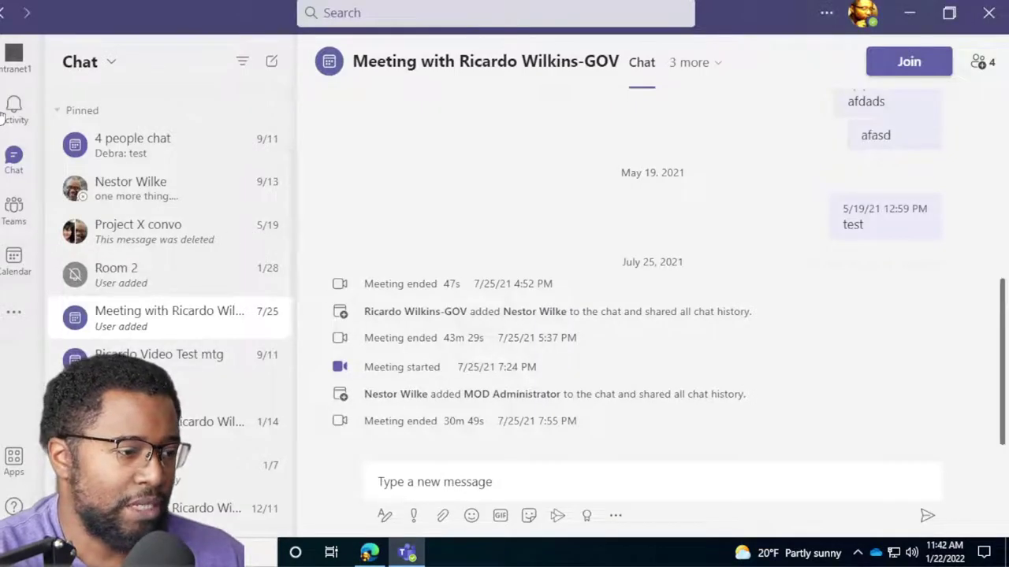
# Return to the teams list and enlarge the Teams interface with Ctrl+=.
pyautogui.click(14, 213)
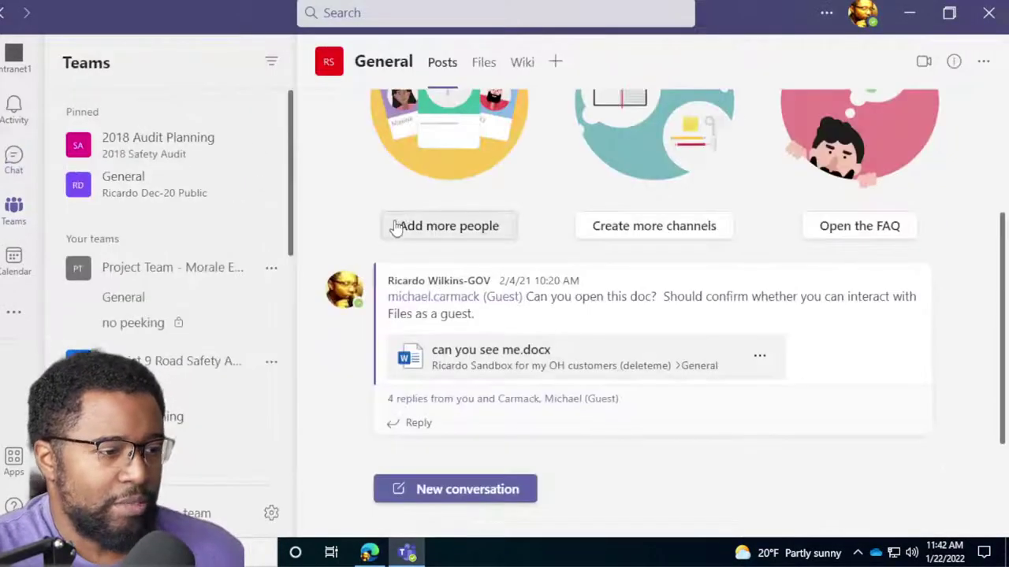
pyautogui.hotkey('ctrl', '=')
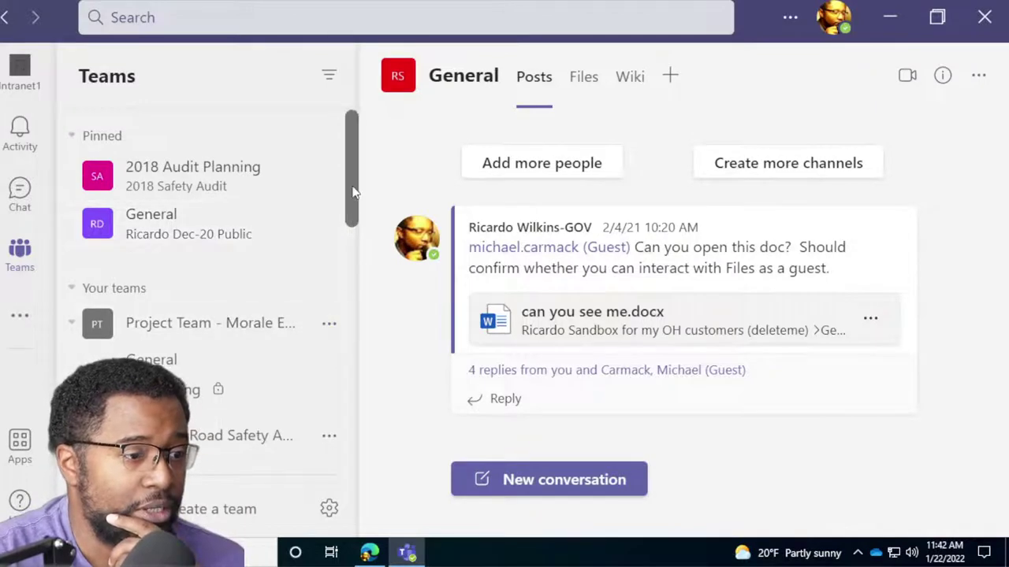
pyautogui.moveTo(353, 196); pyautogui.dragTo(360, 235)
# Enter an outside e-mail address as a guest for Project Team - Morale Event, then close without adding.
pyautogui.click(329, 175)
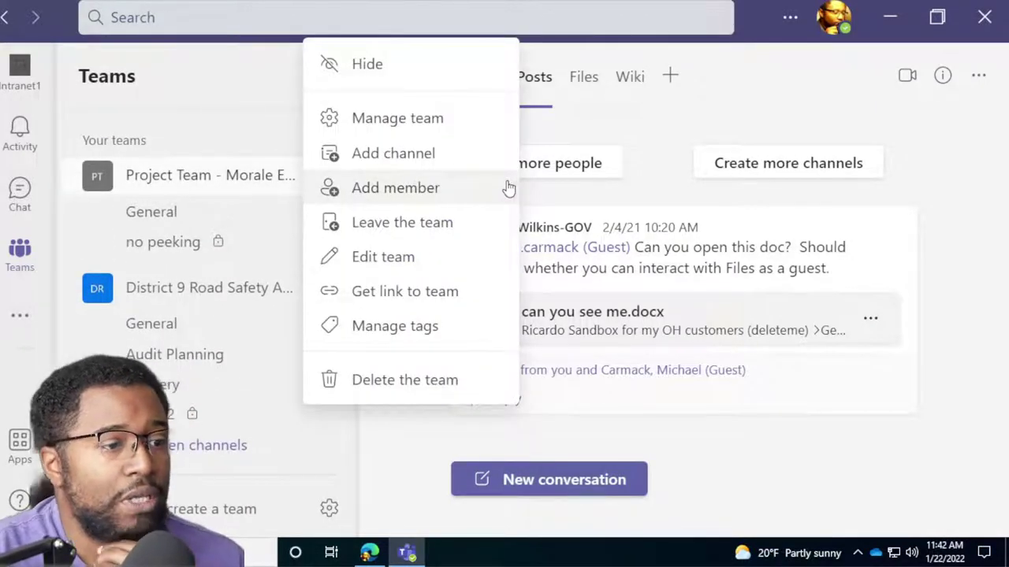
pyautogui.click(432, 189)
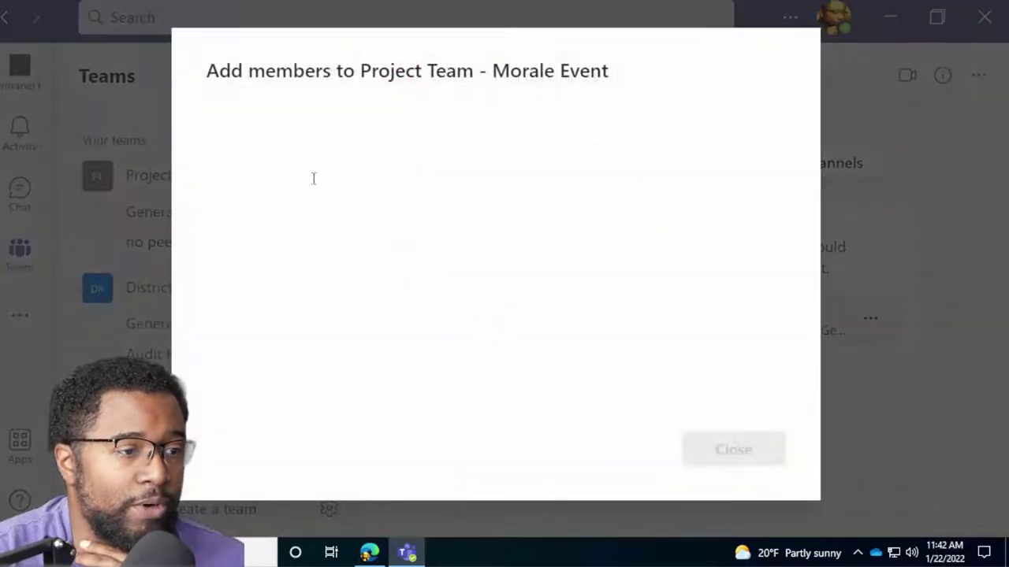
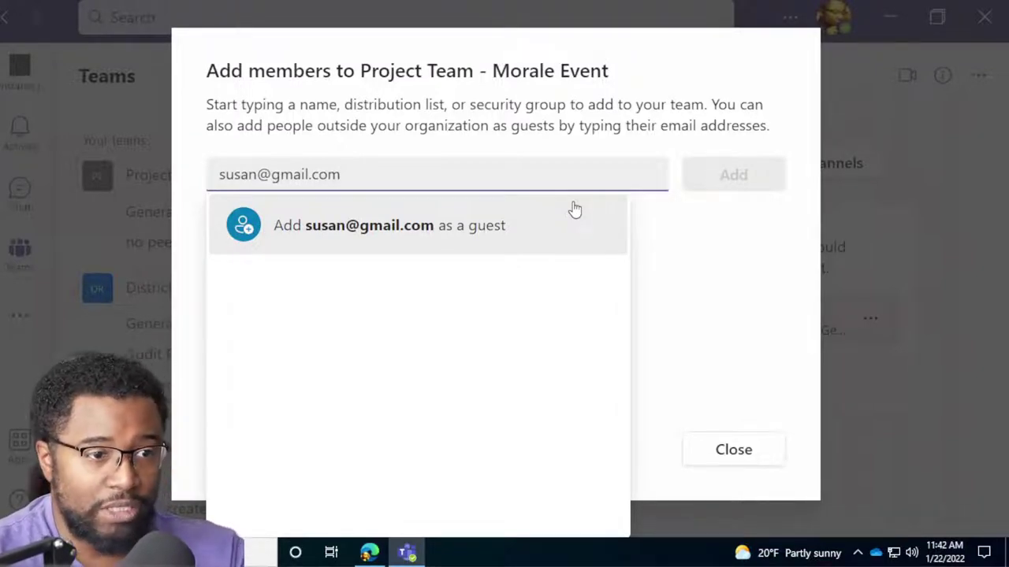
pyautogui.click(528, 227)
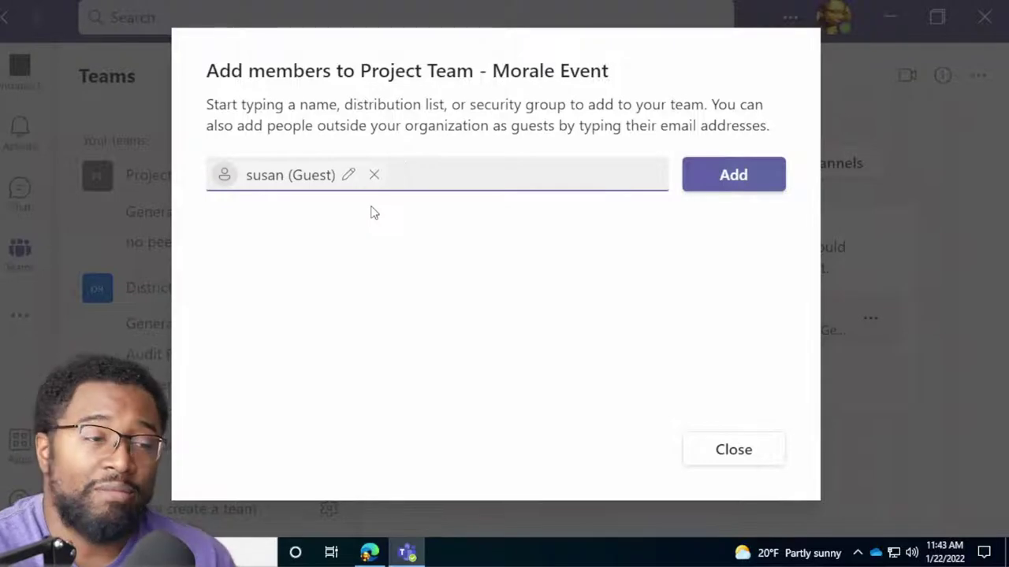
pyautogui.click(738, 451)
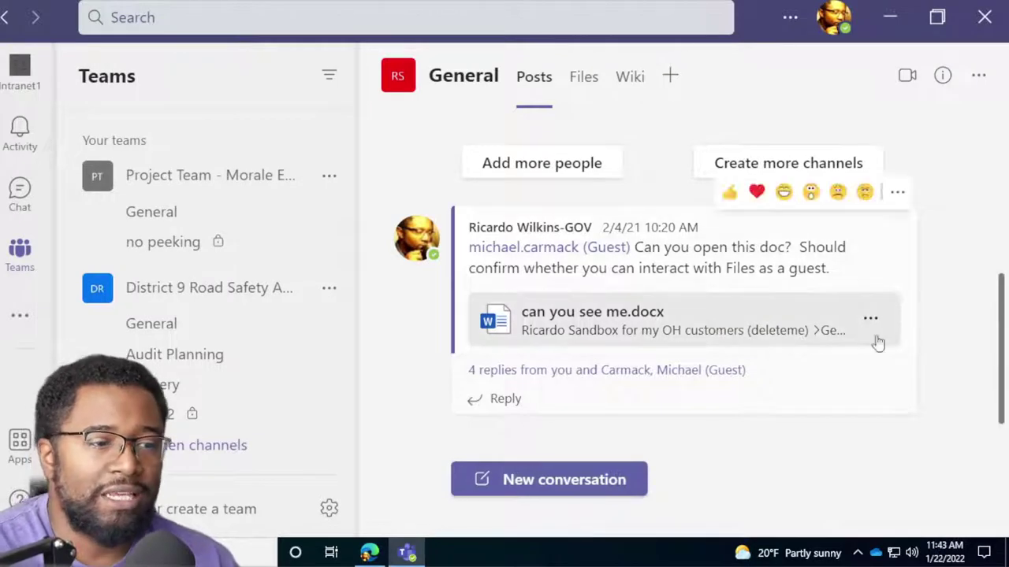
# Show District 9's hidden channels and open the Delivery channel.
pyautogui.scroll(-3, 201, 317)
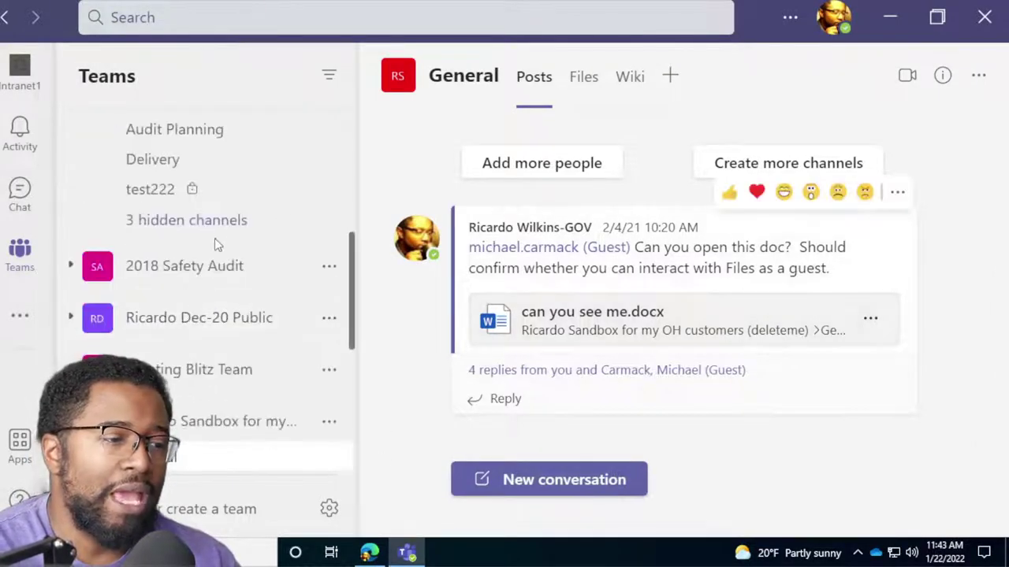
pyautogui.click(214, 238)
pyautogui.click(237, 167)
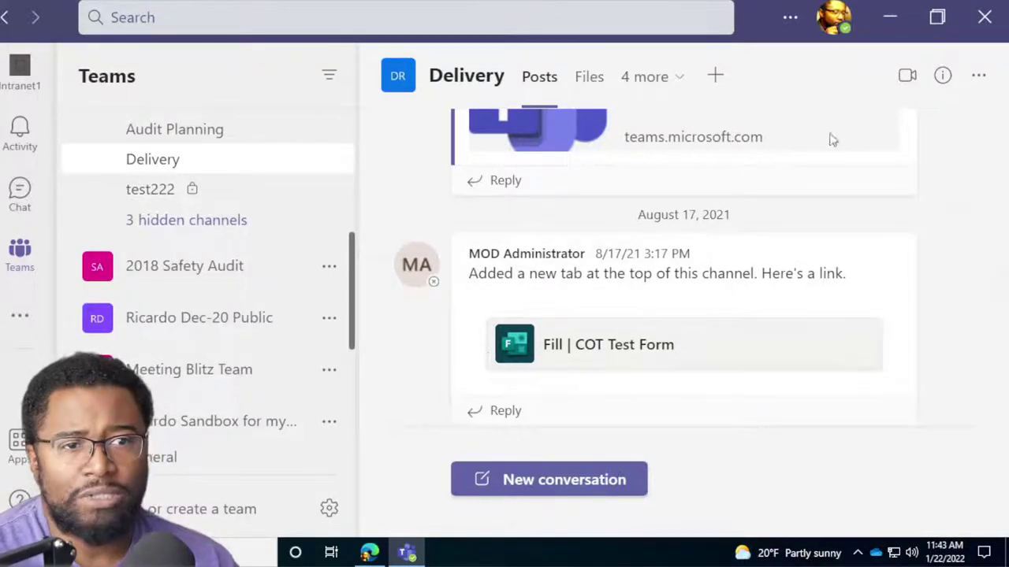
pyautogui.scroll(2, 635, 396)
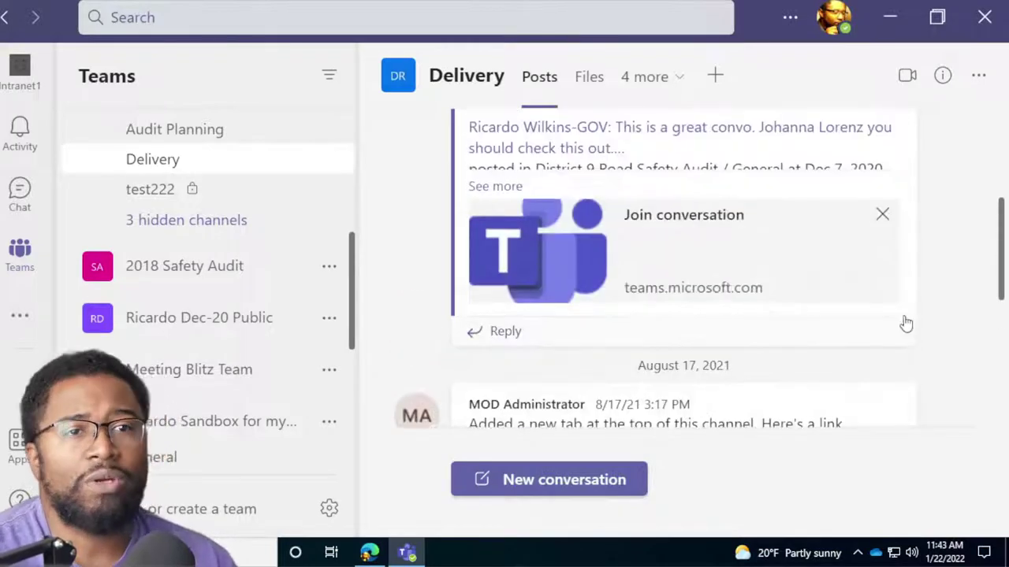
pyautogui.scroll(-2, 591, 293)
# Open 2018 Safety Audit's General channel, expand the IMPORTANT post's replies, then view the Teams Connect article in Edge.
pyautogui.click(268, 270)
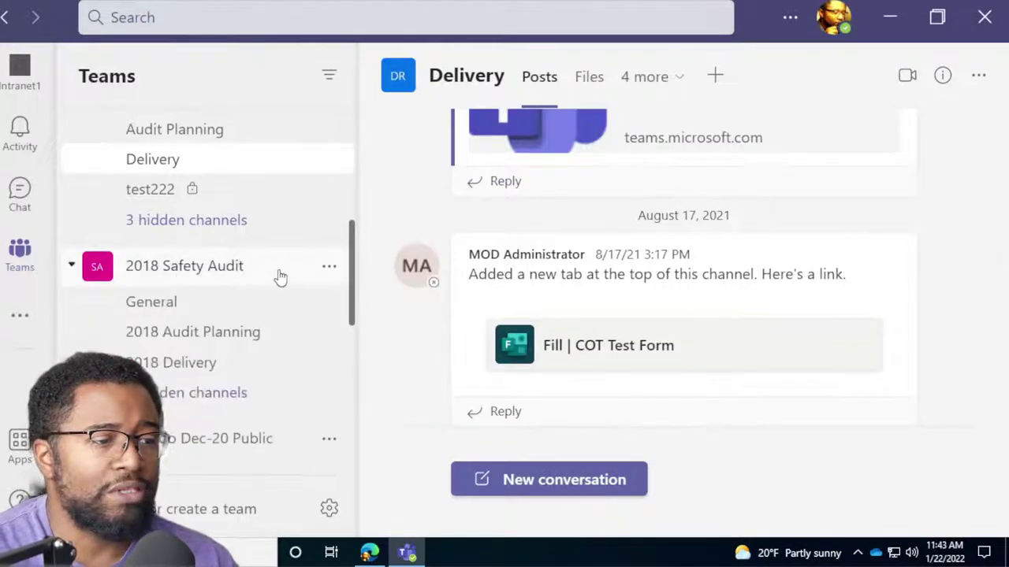
pyautogui.click(212, 304)
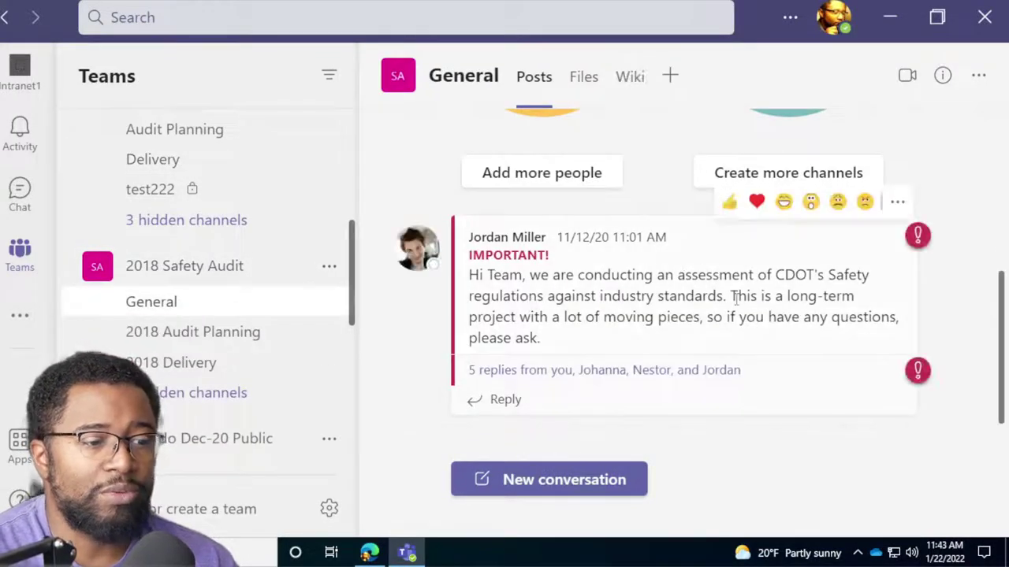
pyautogui.click(604, 370)
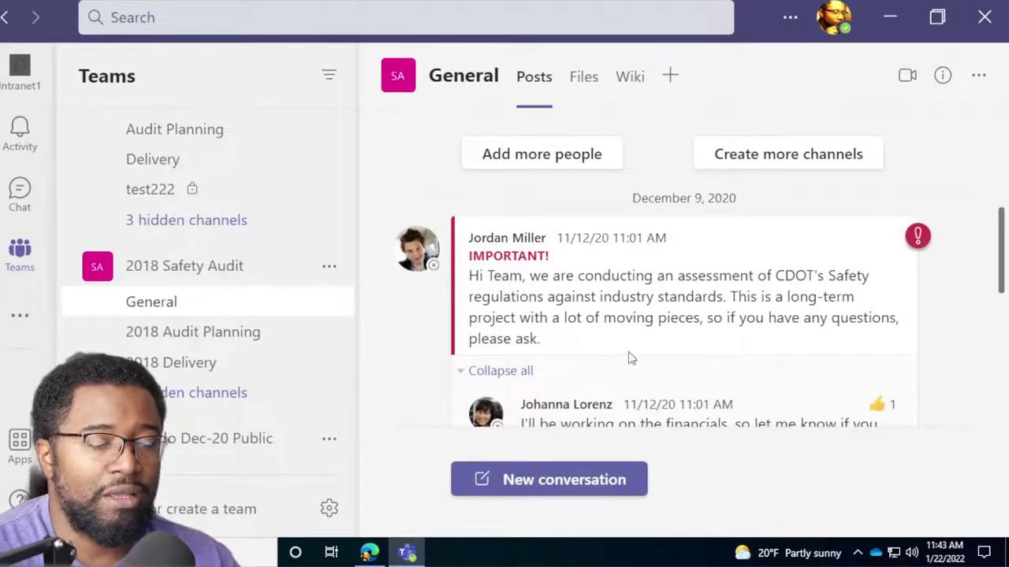
pyautogui.moveTo(630, 359)
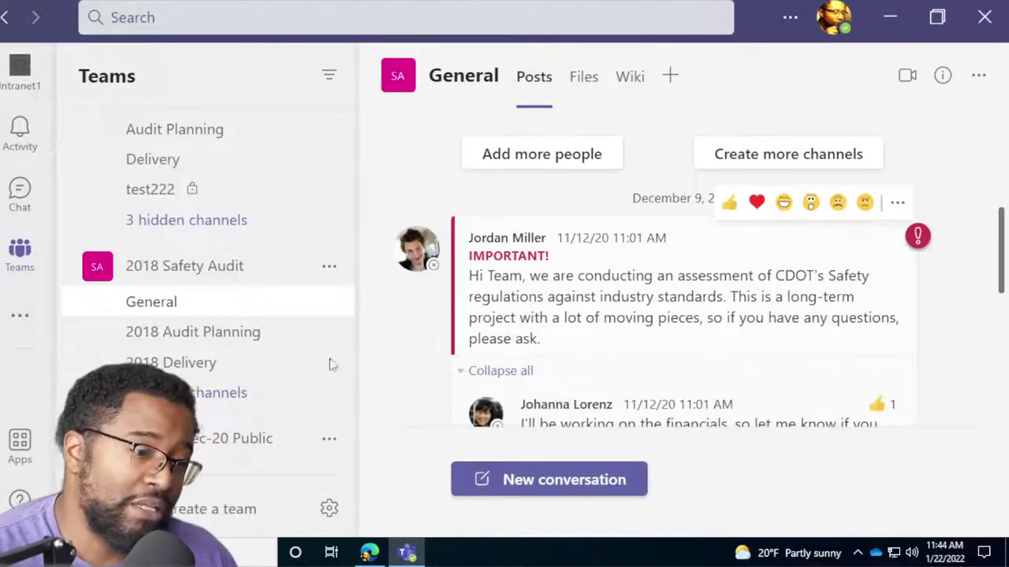
pyautogui.click(369, 553)
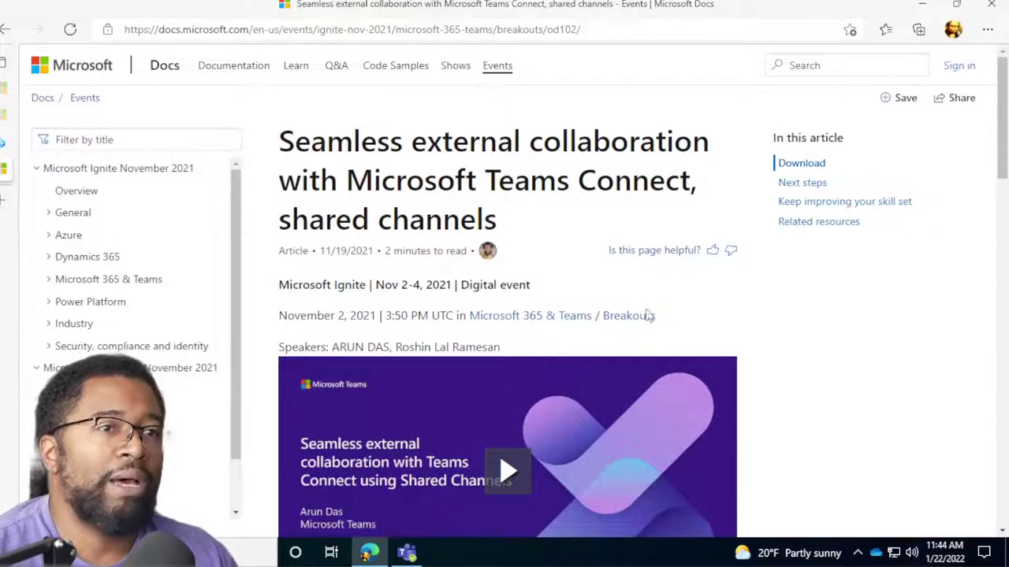
# Skim the Teams Connect article, then minimize Edge to get back to the 2018 Safety Audit General channel.
pyautogui.scroll(-4, 700, 425)
pyautogui.scroll(-7, 708, 436)
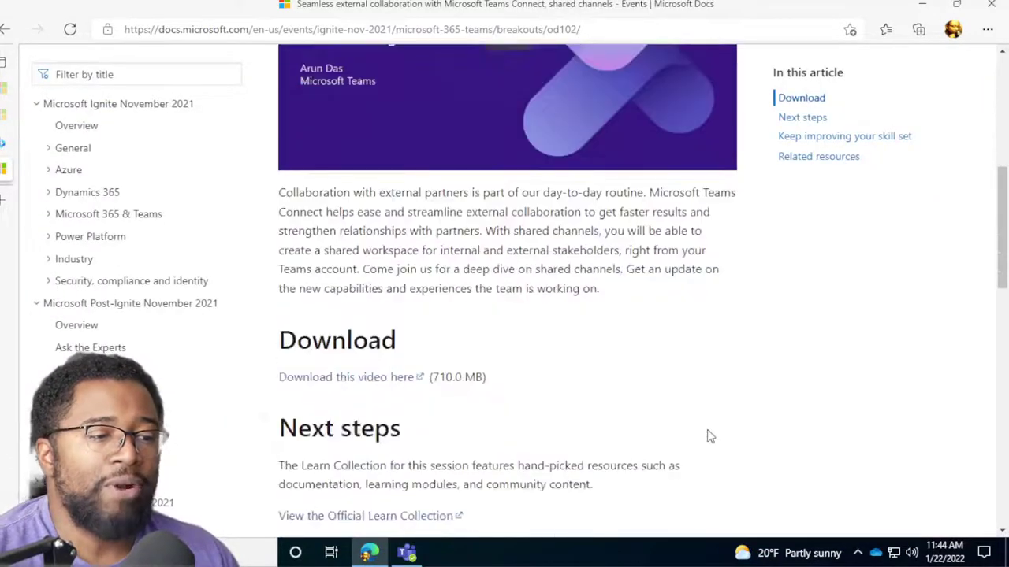
pyautogui.scroll(3, 707, 437)
pyautogui.scroll(7, 707, 436)
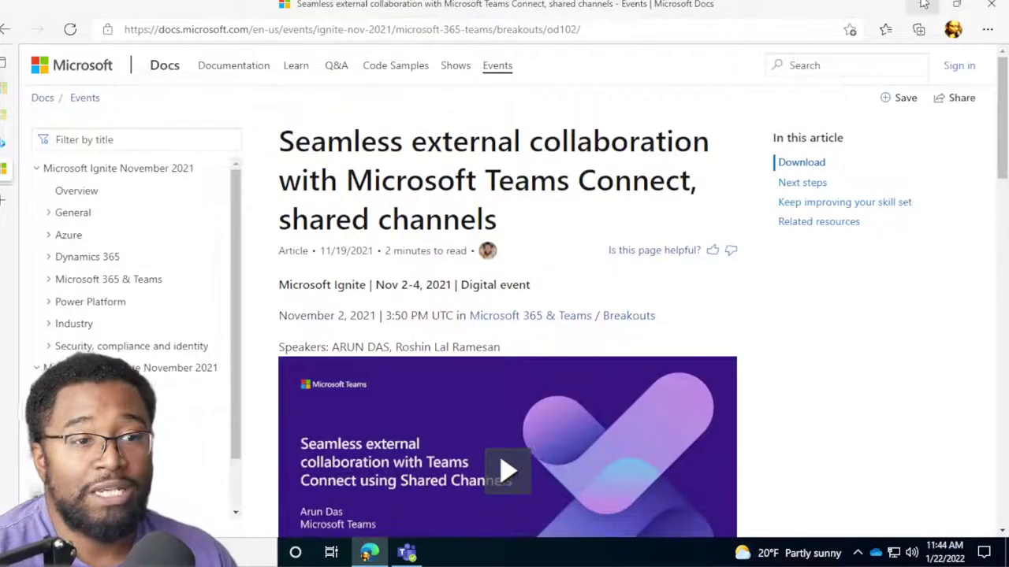
pyautogui.click(922, 5)
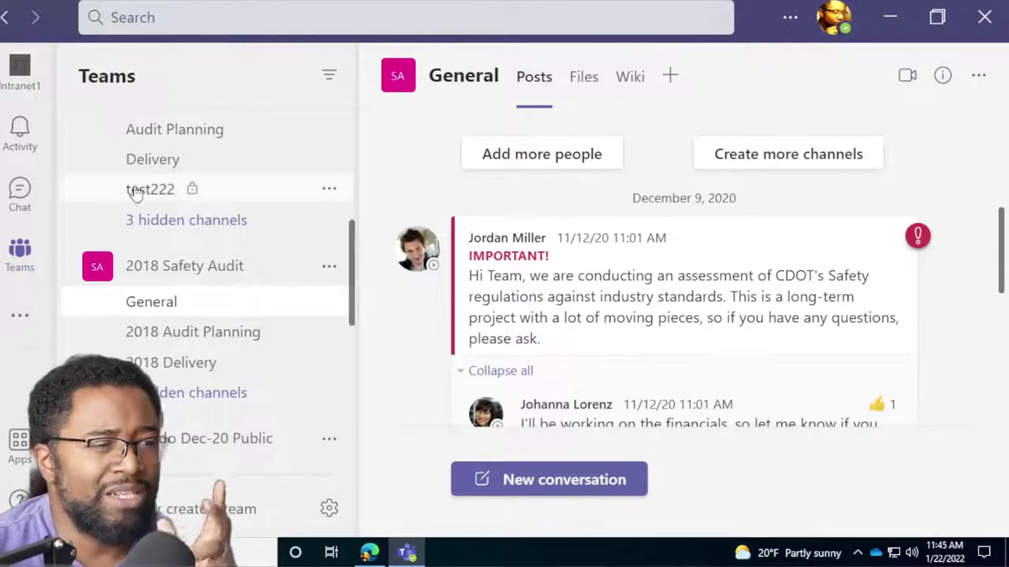
# Go to Chat and start a new chat with an empty recipient field.
pyautogui.click(21, 193)
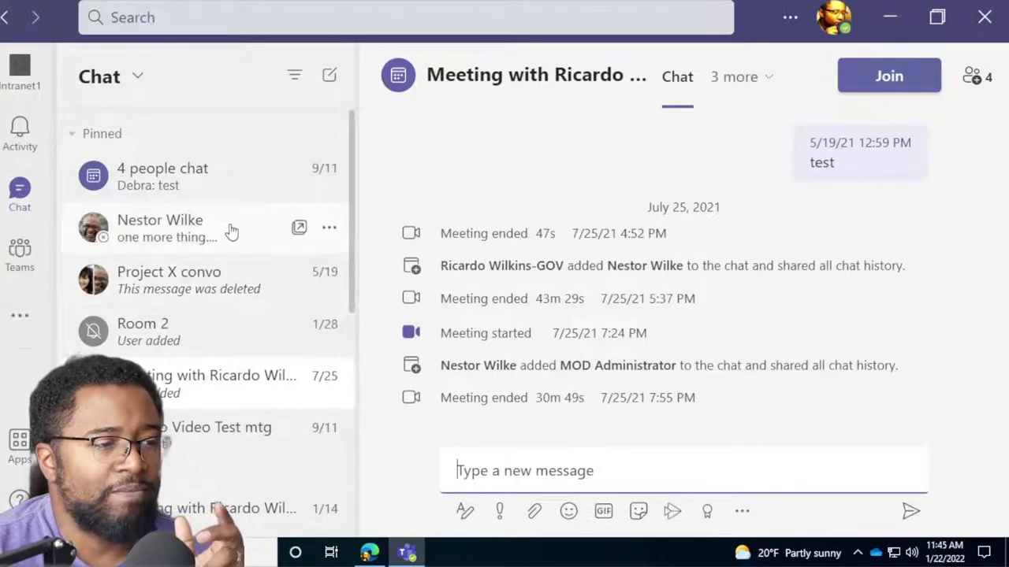
pyautogui.click(329, 76)
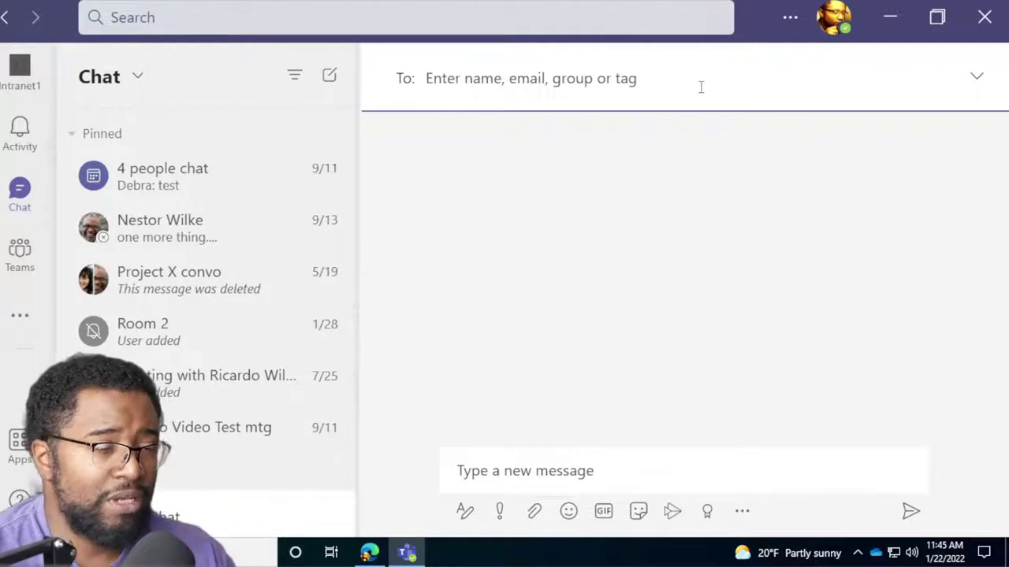
# Try an outside e-mail address as the new chat's recipient, then open the pinned 4 people chat's extra tabs.
pyautogui.click(725, 205)
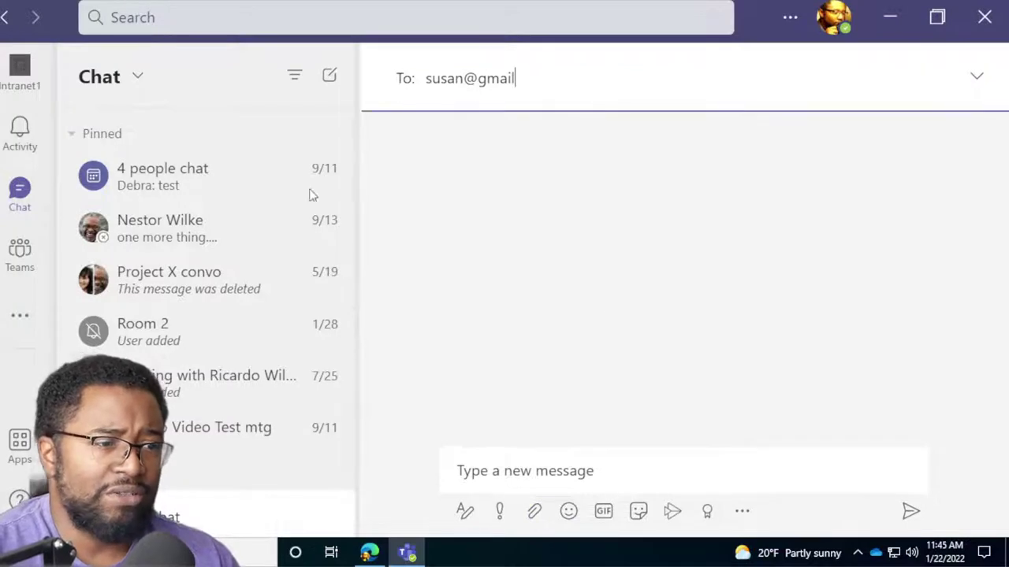
pyautogui.click(169, 197)
pyautogui.click(637, 77)
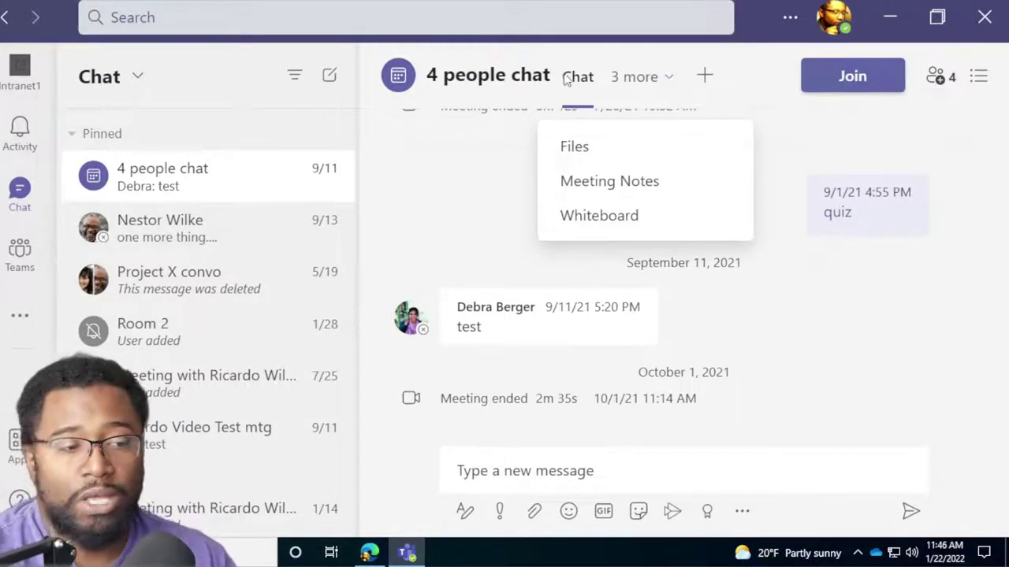
# Close the 4 people chat's extra-tabs list and return to the Teams list showing 2018 Safety Audit General.
pyautogui.click(494, 183)
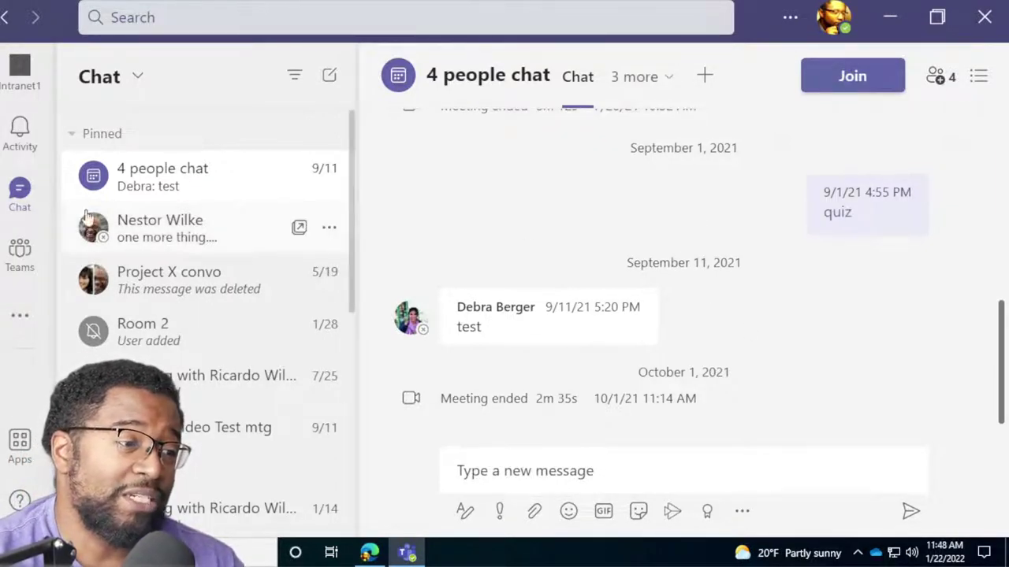
pyautogui.click(24, 260)
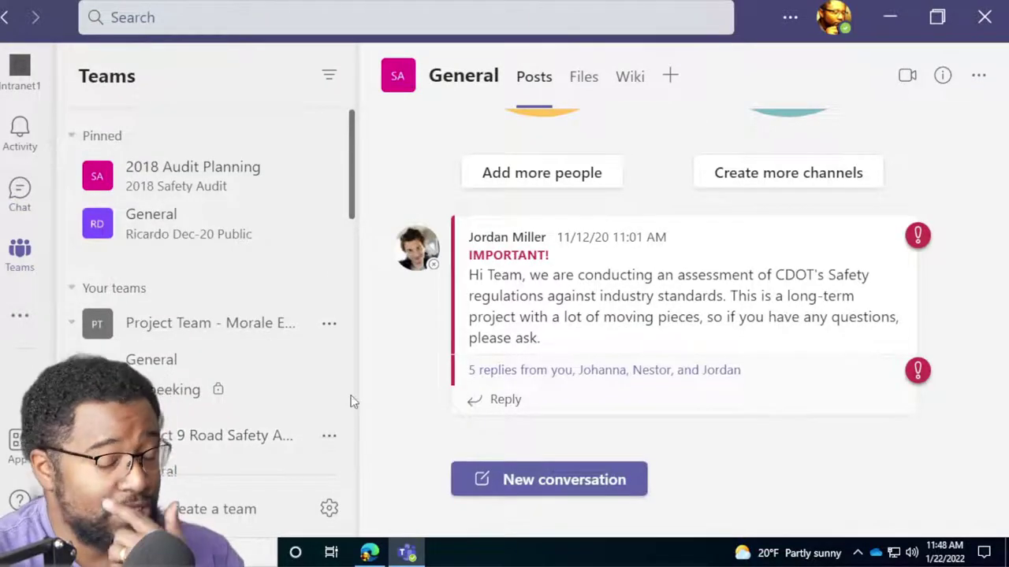
# Show the current channel's details and member list, scrolling through the team list.
pyautogui.moveTo(930, 211)
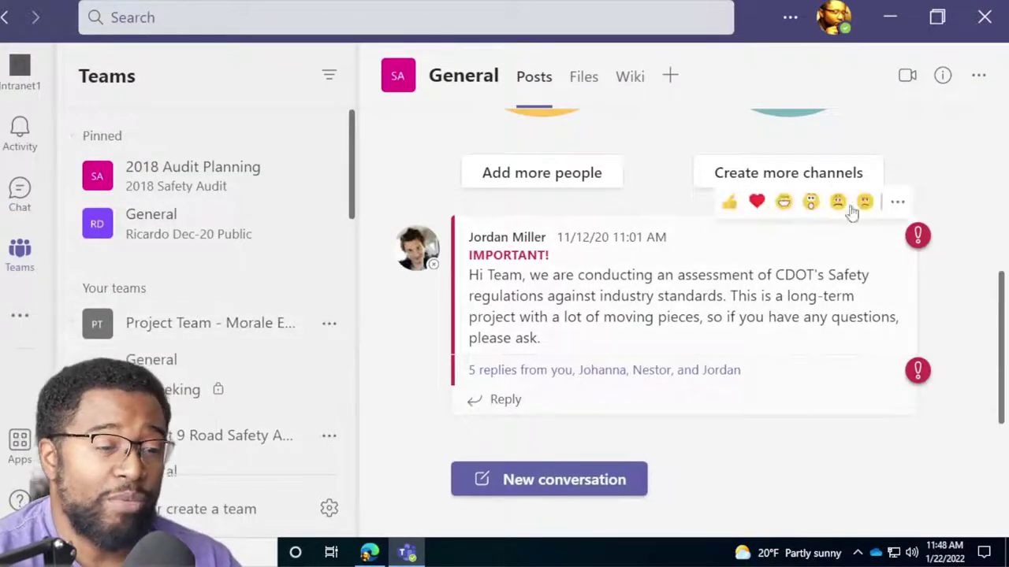
pyautogui.click(944, 77)
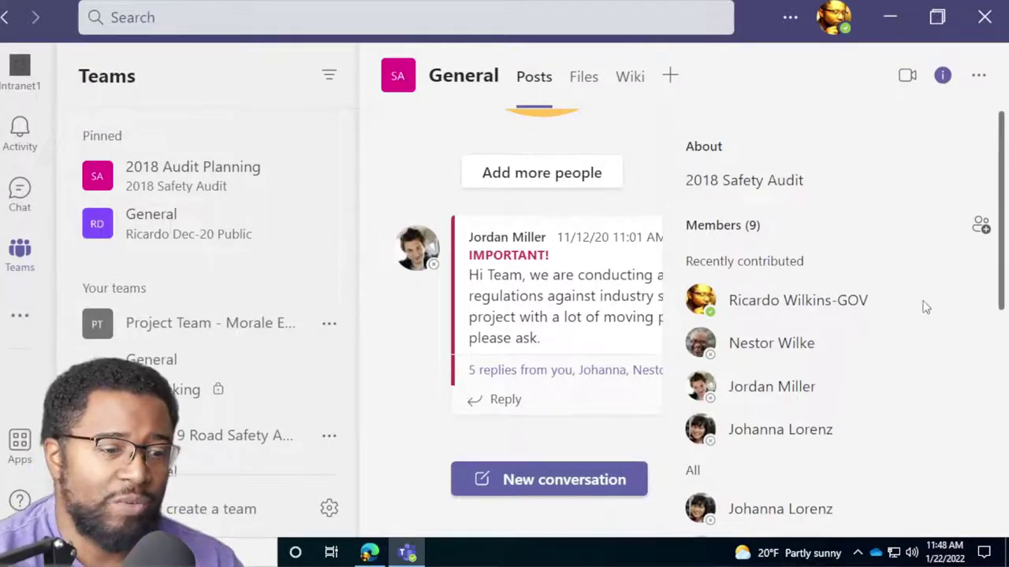
pyautogui.scroll(-3, 922, 315)
pyautogui.scroll(-3, 918, 332)
pyautogui.scroll(2, 916, 337)
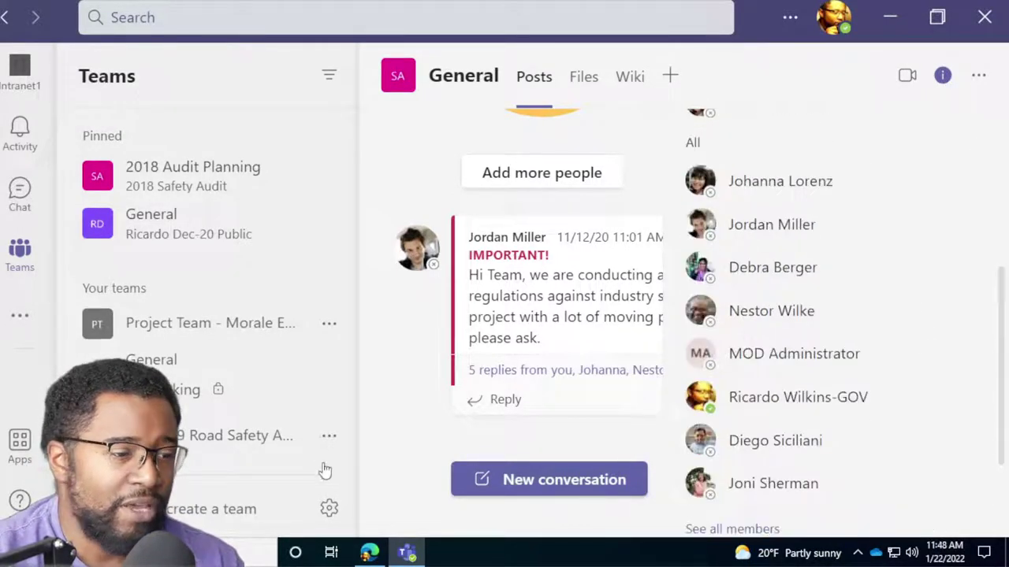
pyautogui.scroll(-2, 299, 442)
pyautogui.scroll(-6, 281, 412)
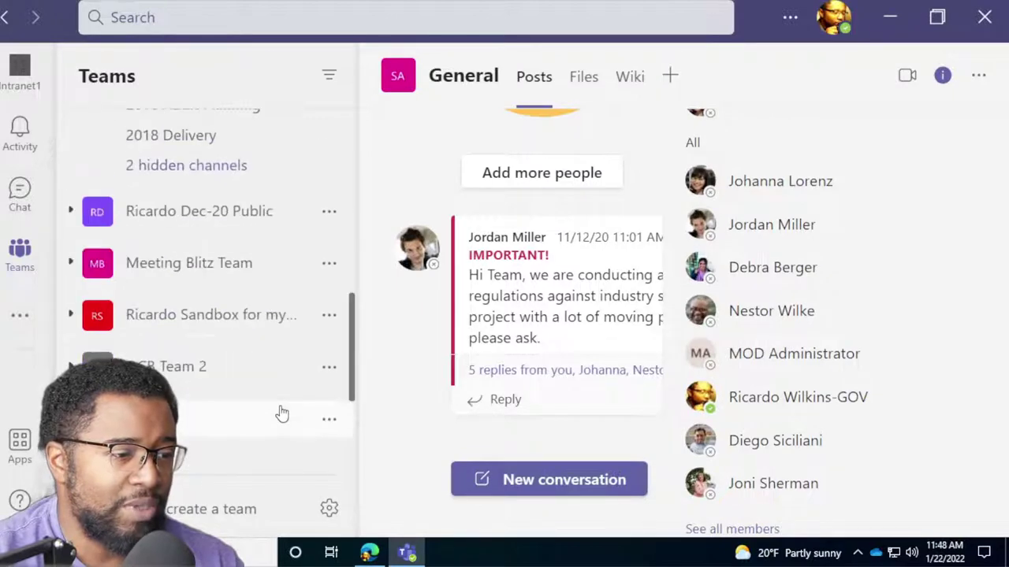
# Expand OCB Team 2, open the sandbox team's General channel, and check its details showing 1 member.
pyautogui.click(274, 370)
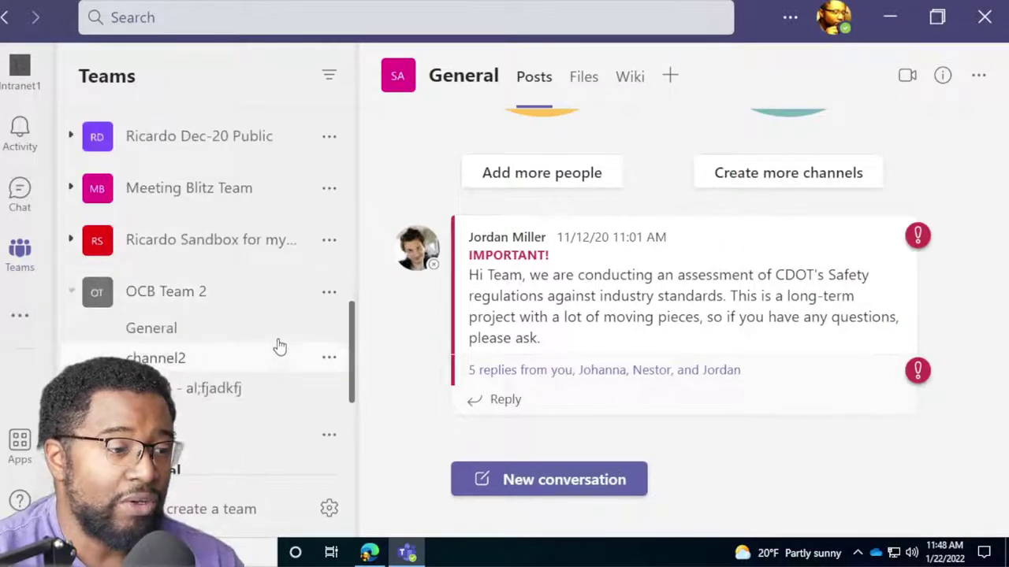
pyautogui.click(272, 241)
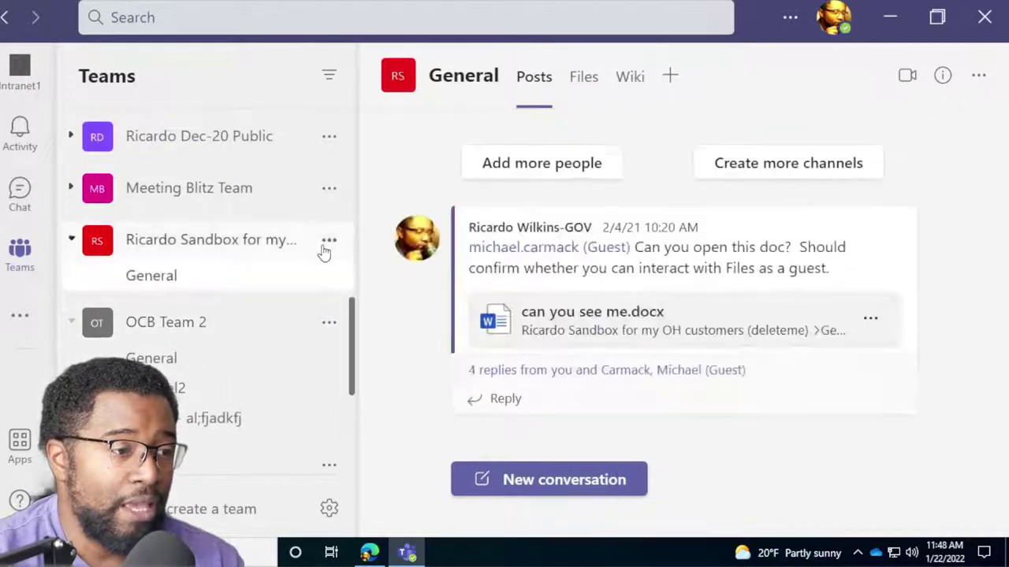
pyautogui.click(942, 76)
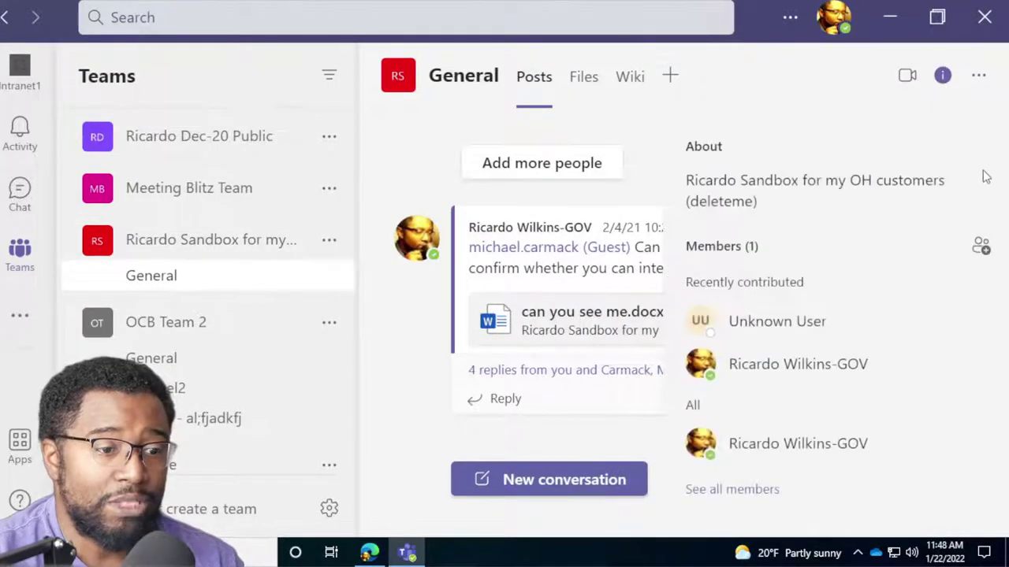
pyautogui.scroll(-3, 891, 362)
pyautogui.scroll(2, 884, 402)
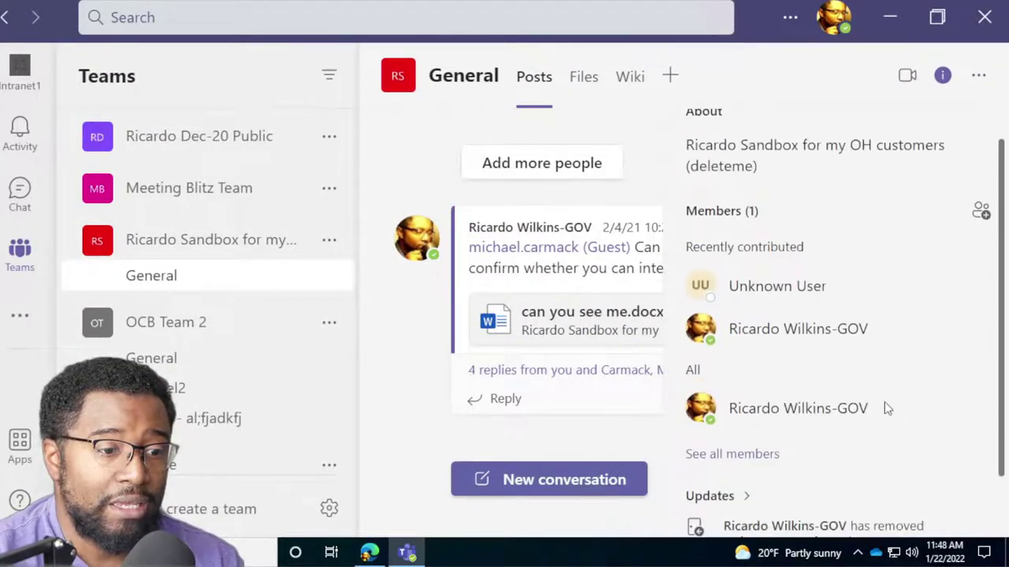
pyautogui.scroll(-5, 252, 406)
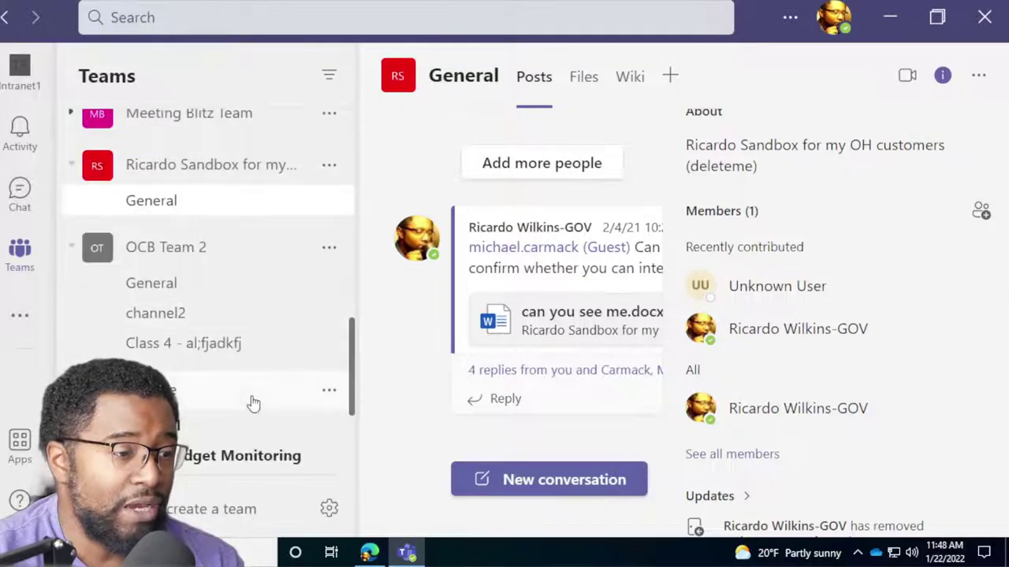
pyautogui.scroll(-2, 252, 403)
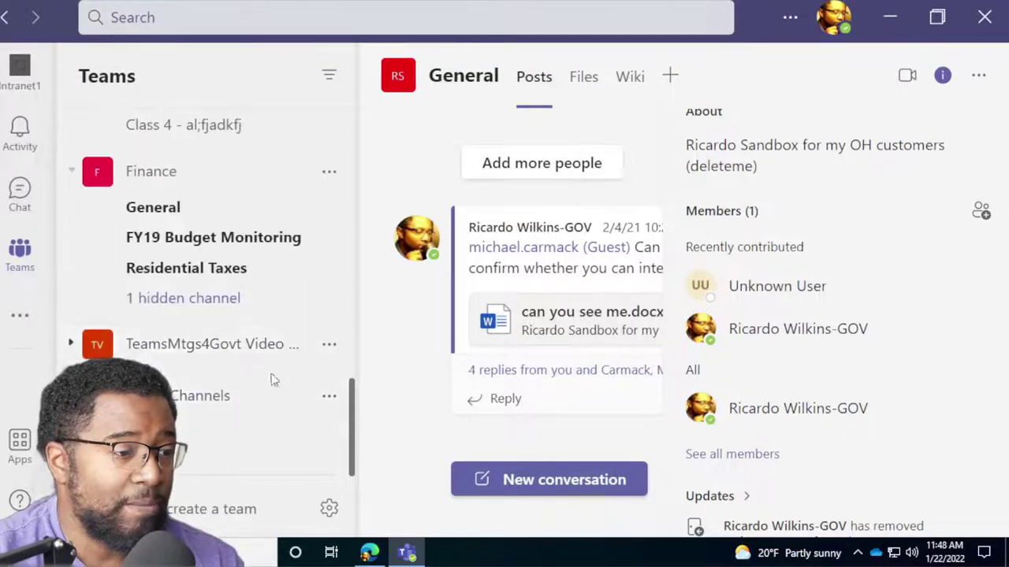
# Close the details pane, open the LotsOfChannels team's options, then reopen the channel details.
pyautogui.click(288, 397)
pyautogui.click(328, 397)
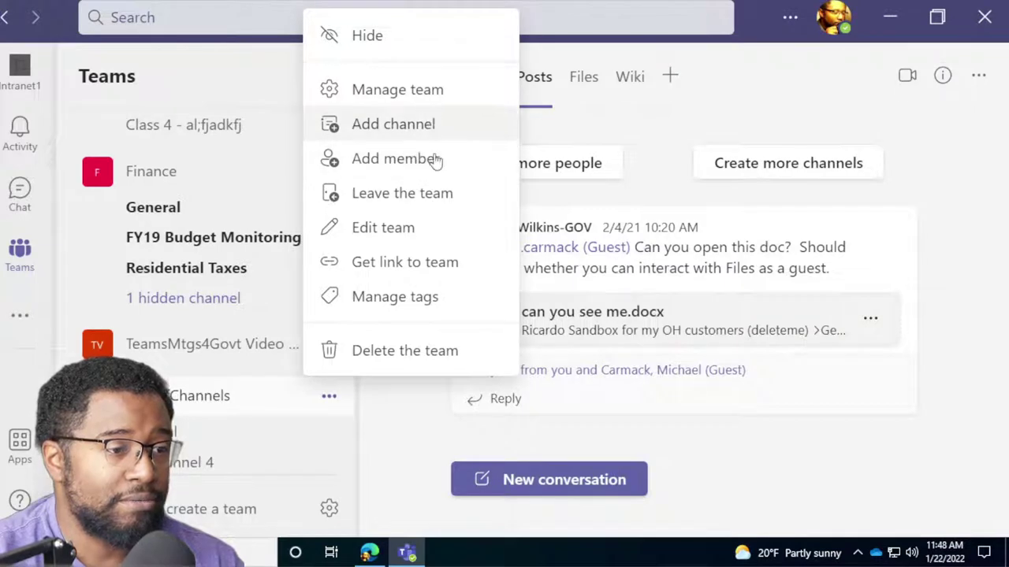
pyautogui.click(944, 78)
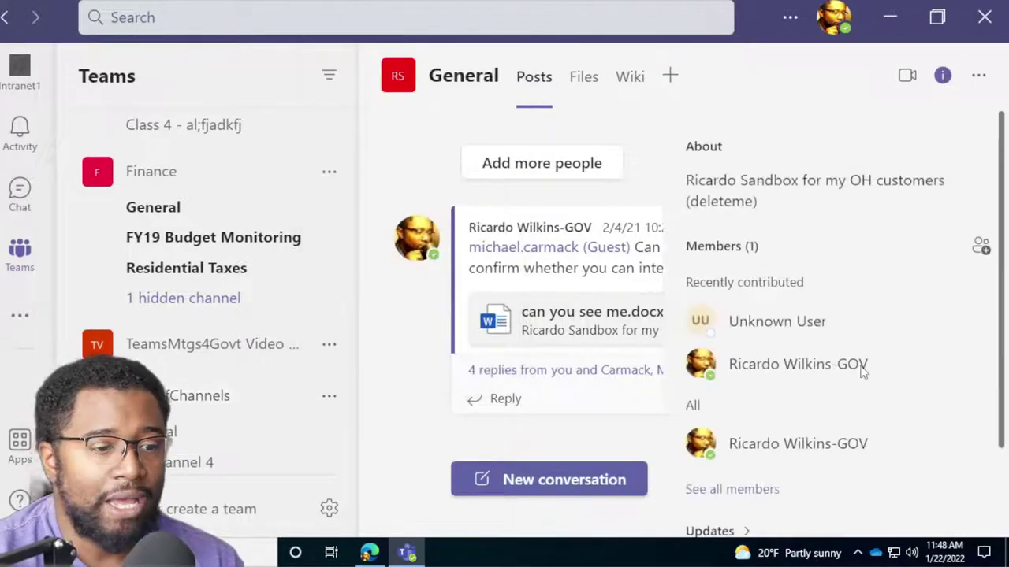
pyautogui.scroll(-3, 865, 380)
pyautogui.scroll(3, 865, 380)
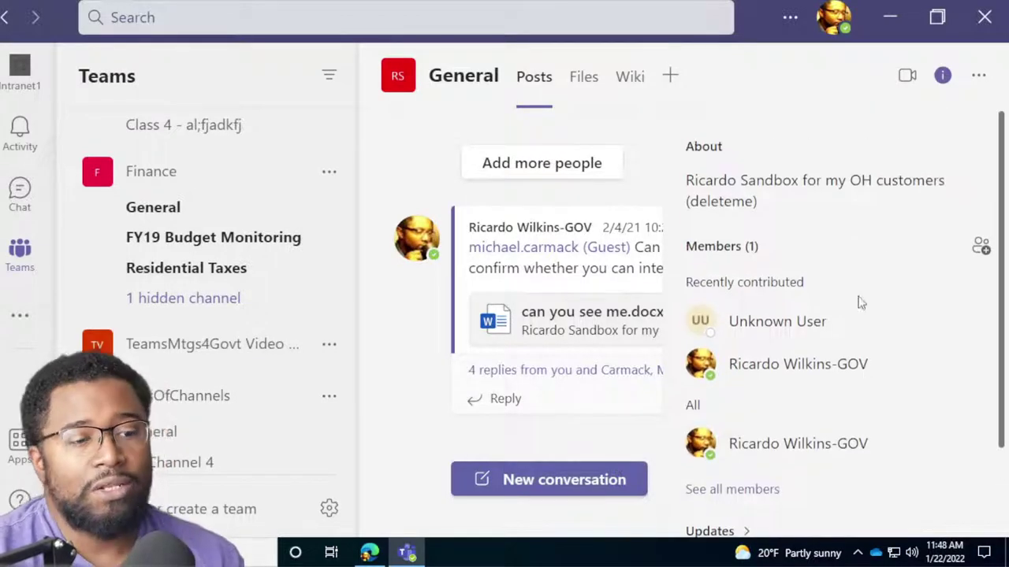
pyautogui.scroll(-3, 894, 311)
pyautogui.scroll(3, 889, 326)
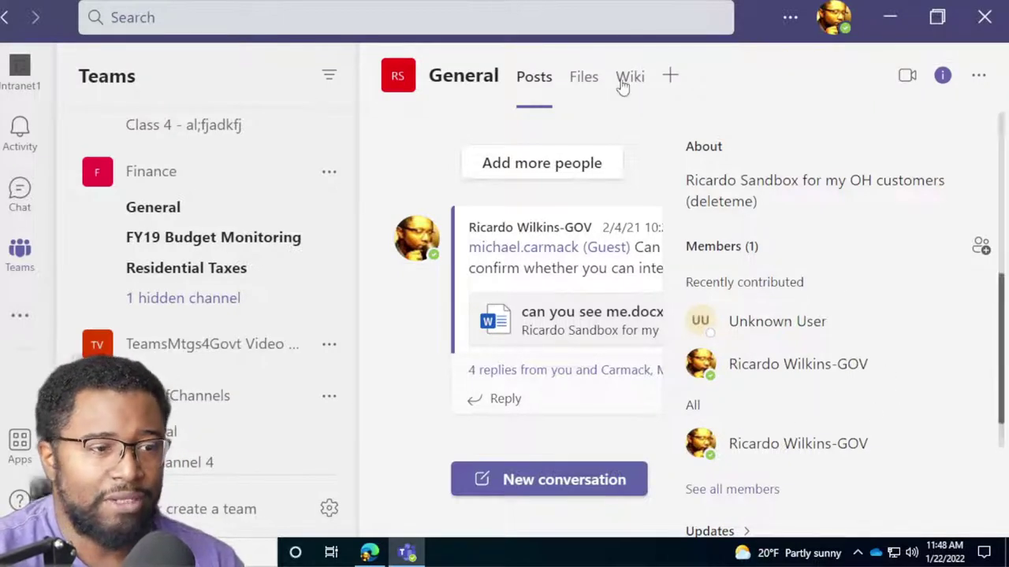
# Open Manage team for LotsOfChannels and expand Members and guests to show 1 owner and 2 members.
pyautogui.click(329, 396)
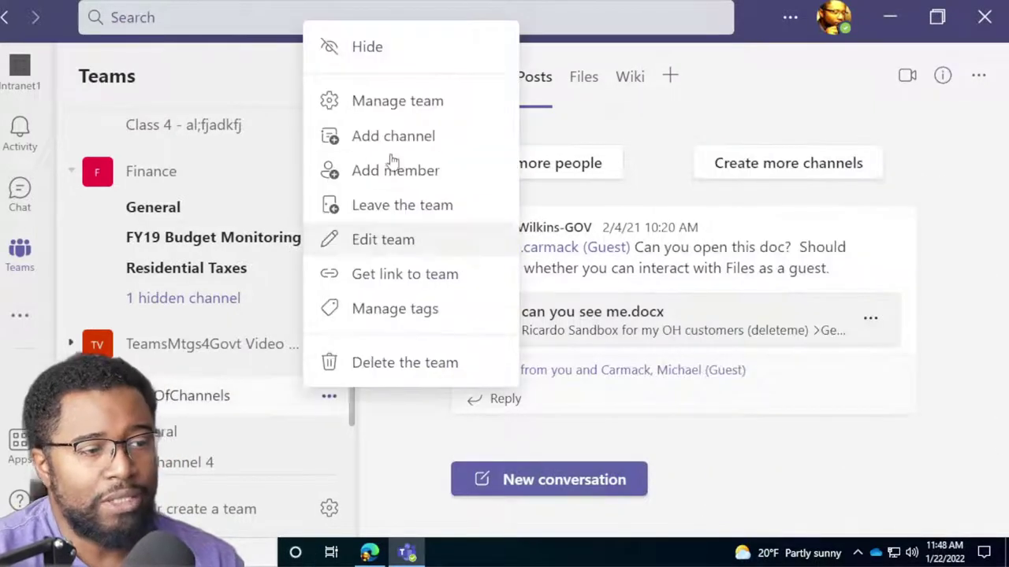
pyautogui.click(404, 110)
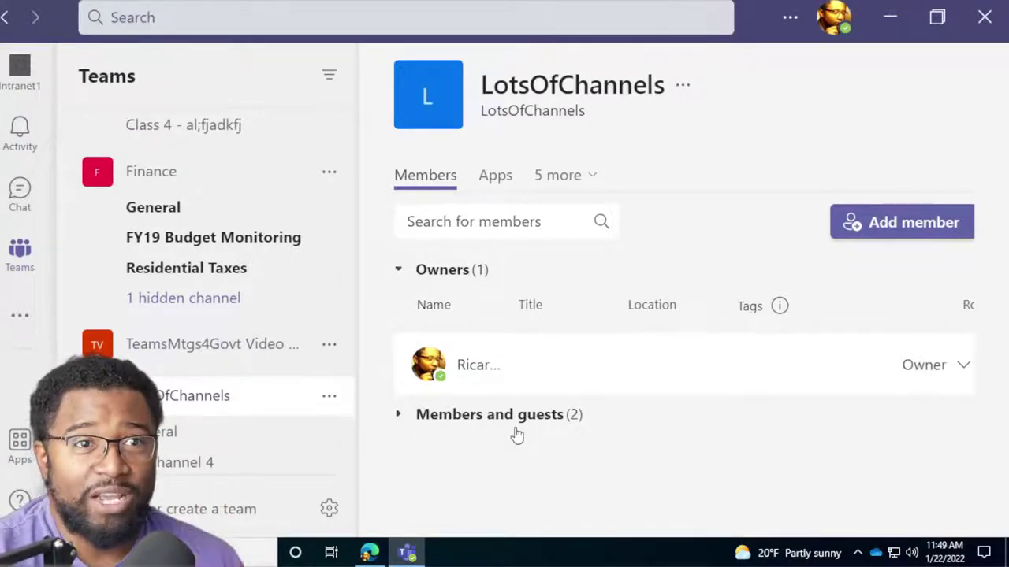
pyautogui.click(516, 435)
pyautogui.scroll(-2, 682, 452)
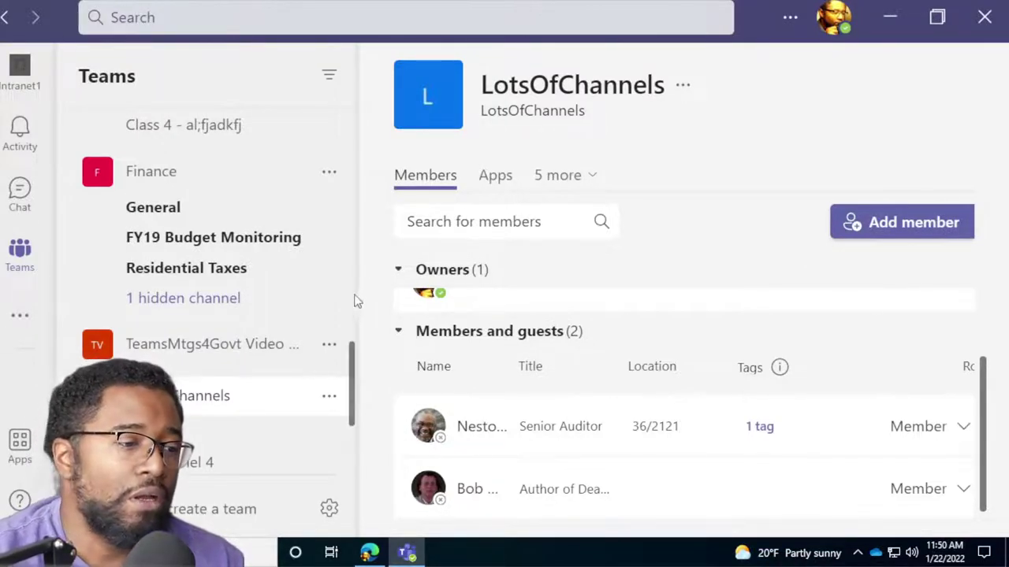
pyautogui.scroll(2, 293, 423)
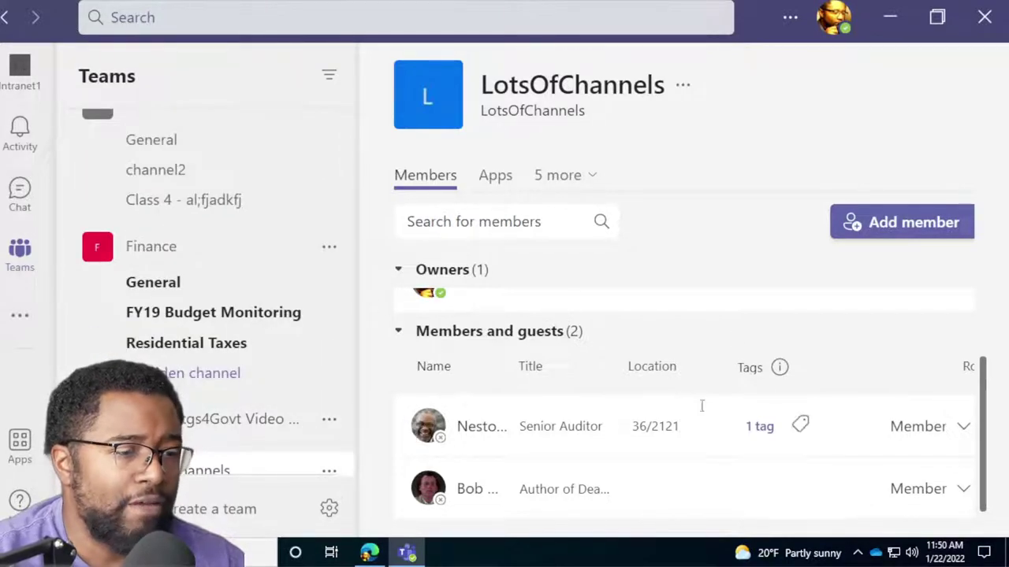
# Bring Edge forward, open and close its profile list, then minimize it to reveal the LotsOfChannels Members page.
pyautogui.click(369, 552)
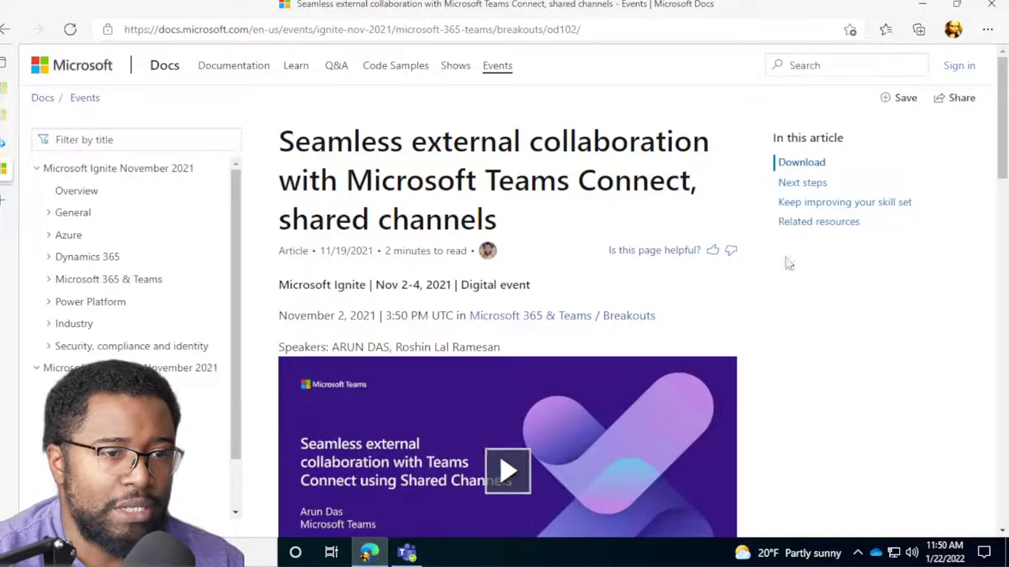
pyautogui.click(954, 30)
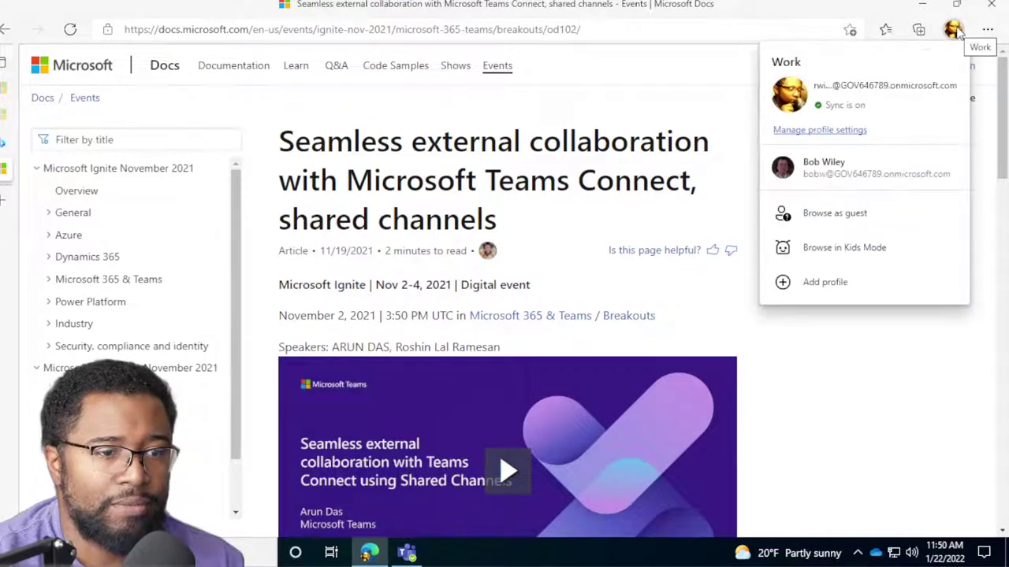
pyautogui.click(956, 32)
pyautogui.click(922, 5)
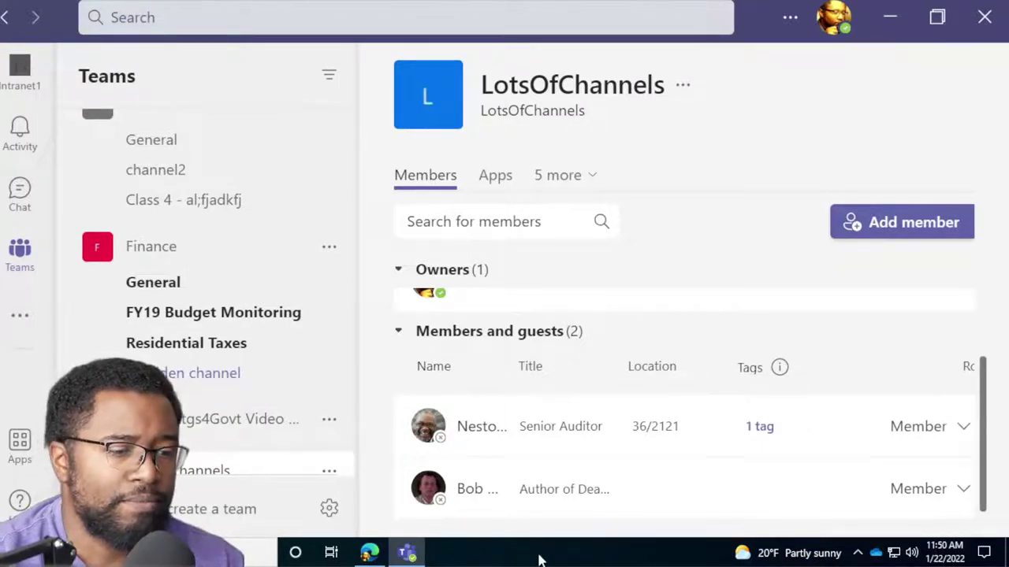
# Search Start for 'team' and launch Microsoft Teams, showing the LotsOfChannels members page.
pyautogui.click(19, 552)
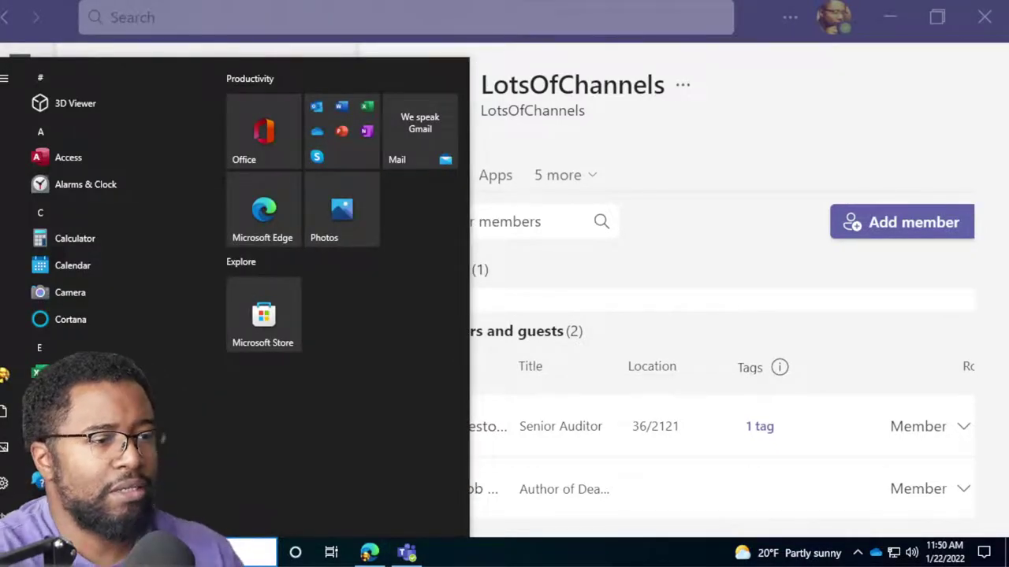
pyautogui.write('team')
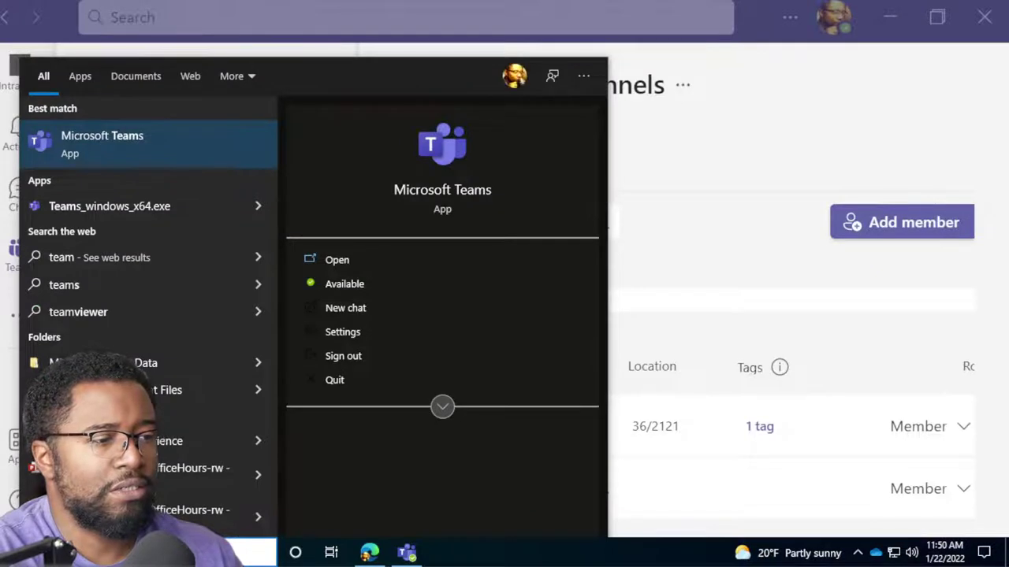
pyautogui.click(906, 86)
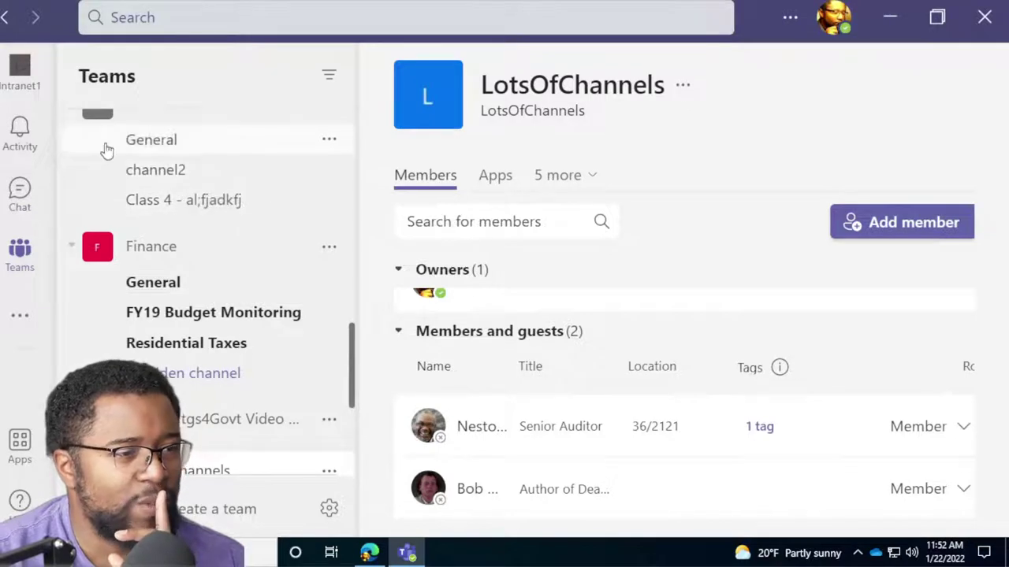
# Start a Meet now meeting from the Teams calendar and join it.
pyautogui.click(21, 252)
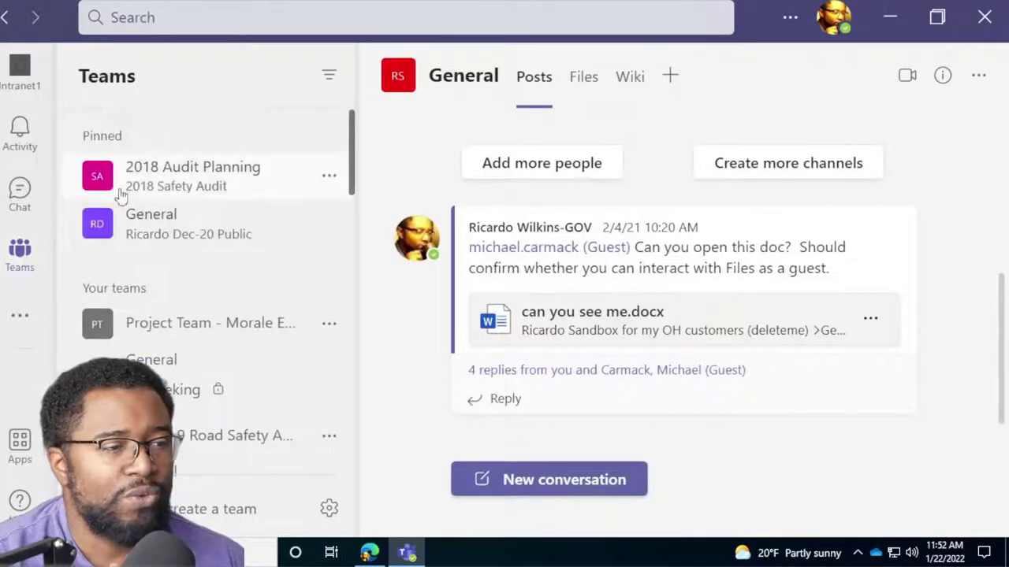
pyautogui.click(29, 315)
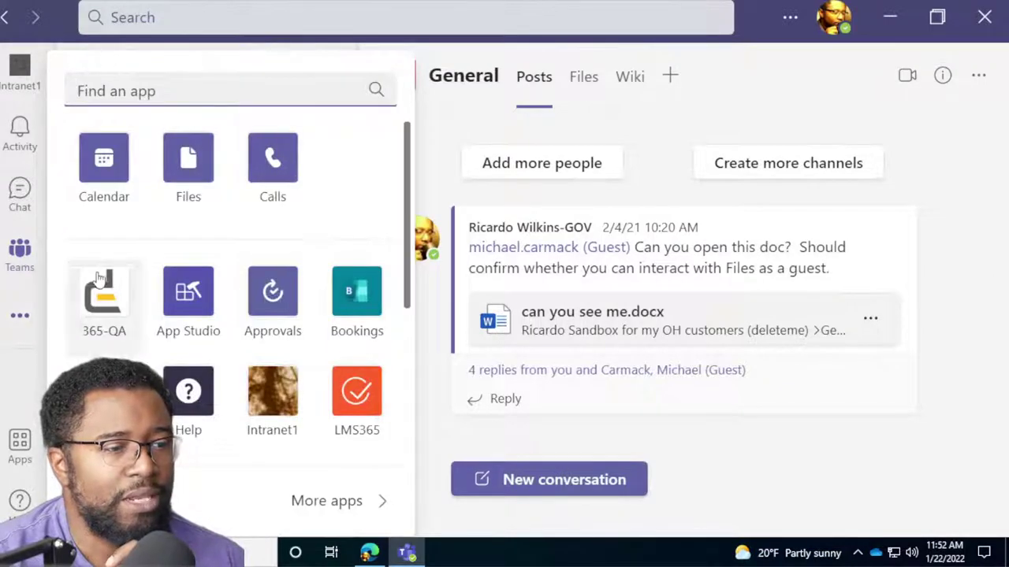
pyautogui.click(103, 189)
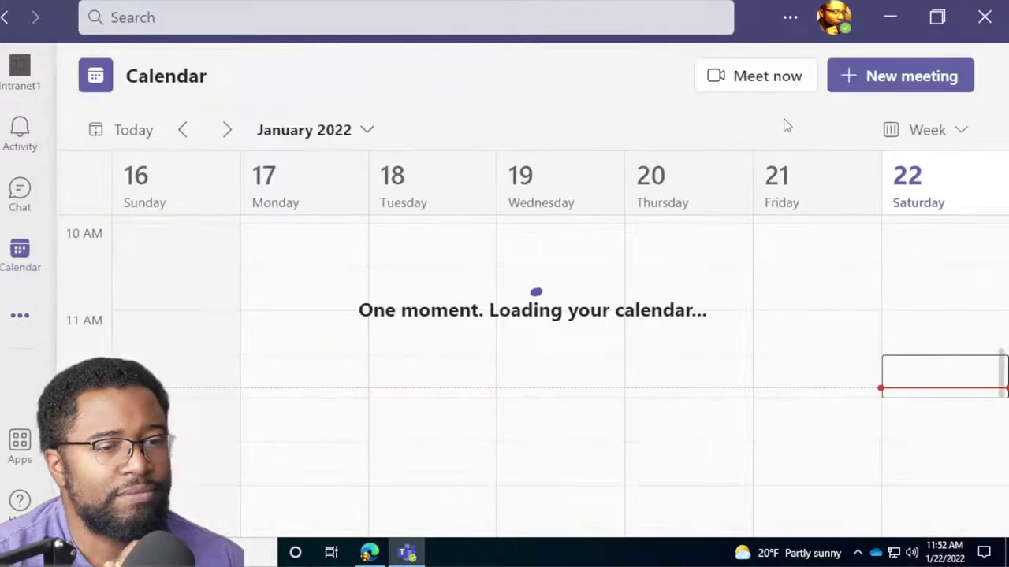
pyautogui.click(776, 79)
pyautogui.click(709, 254)
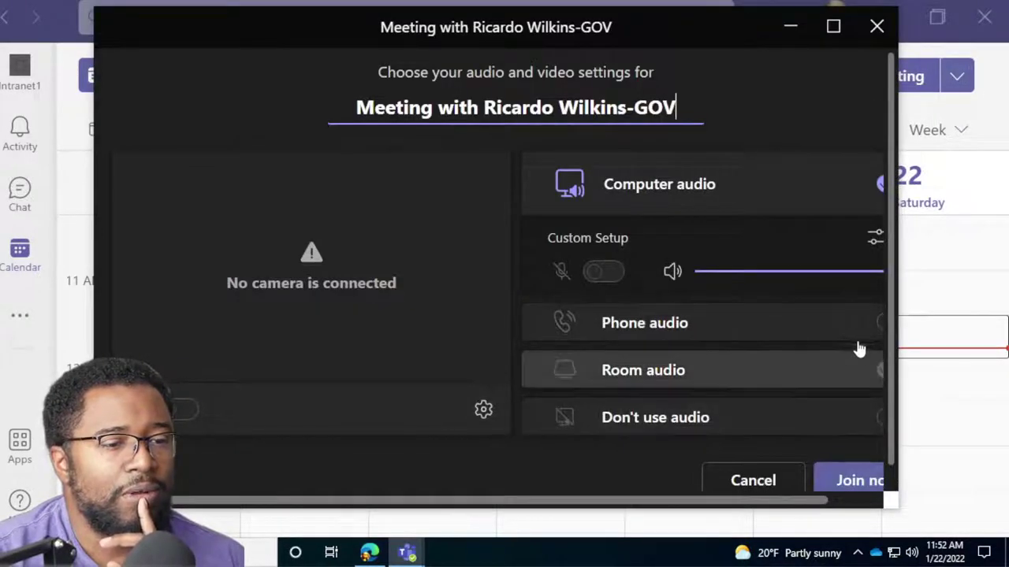
pyautogui.click(823, 482)
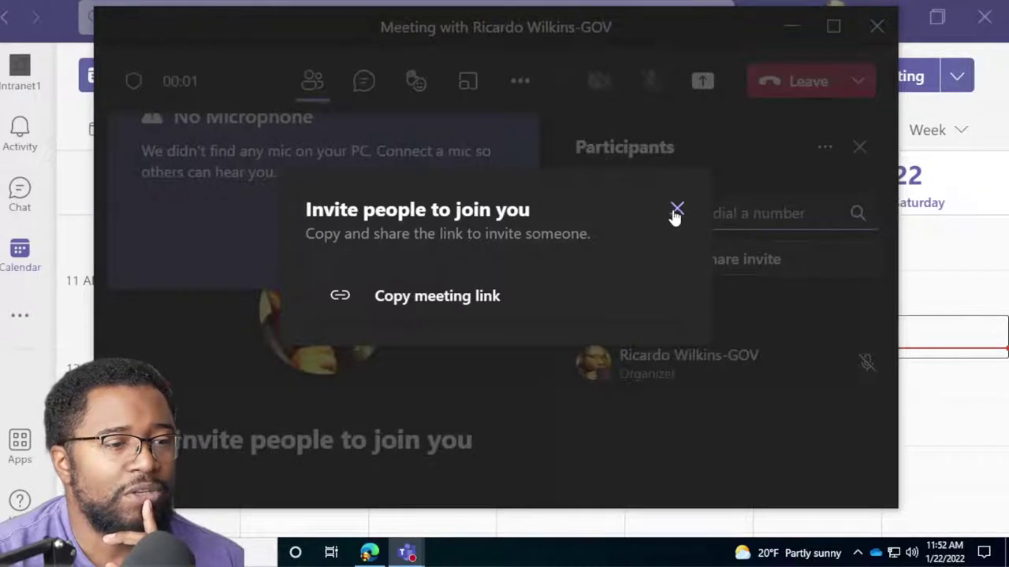
# Dismiss the invite and no-microphone prompts, maximize the meeting window, and select the invite box.
pyautogui.click(676, 211)
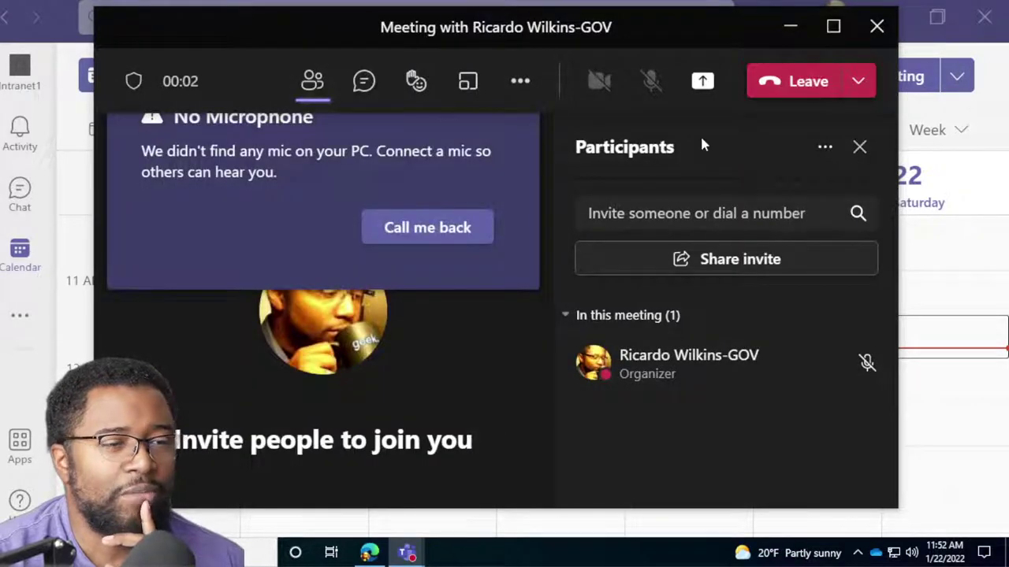
pyautogui.click(832, 27)
pyautogui.click(526, 68)
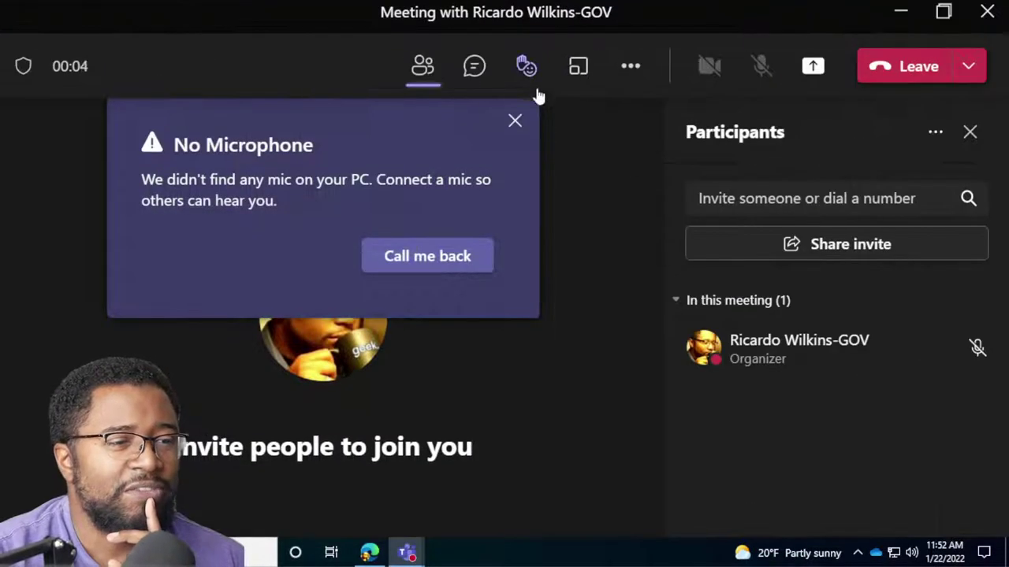
pyautogui.click(515, 119)
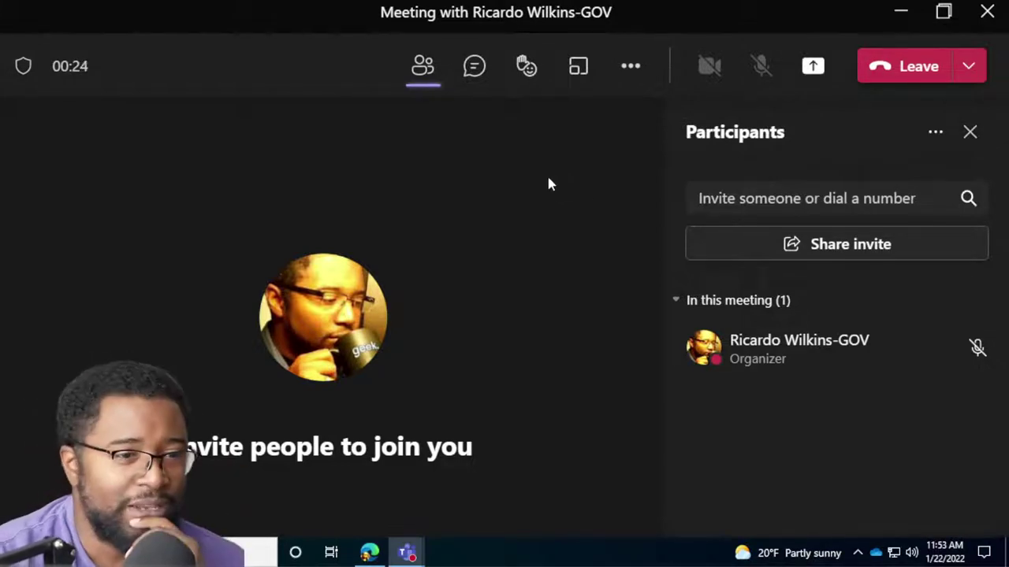
pyautogui.click(899, 197)
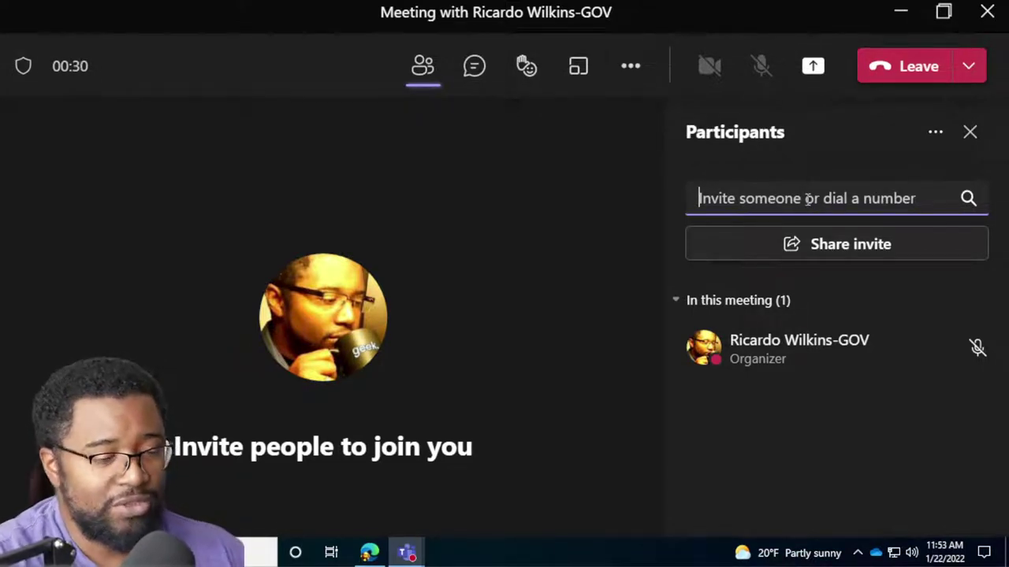
# Clear the typed invitee name, copy the meeting link from Share invite, and open Start.
pyautogui.write('susan @')
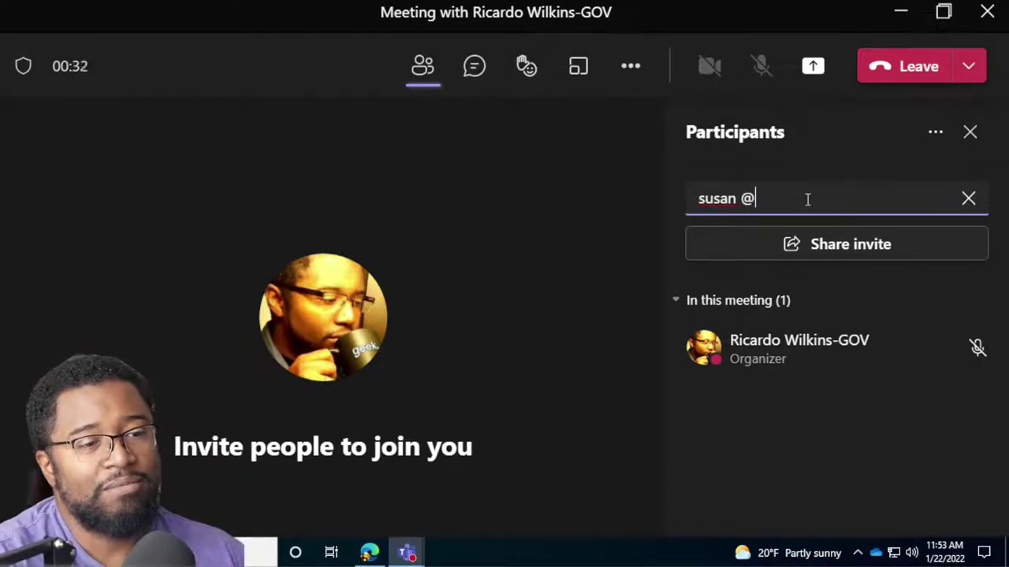
pyautogui.press('BackSpace')
pyautogui.press('BackSpace')
pyautogui.press('BackSpace')
pyautogui.press('BackSpace')
pyautogui.press('BackSpace')
pyautogui.press('BackSpace')
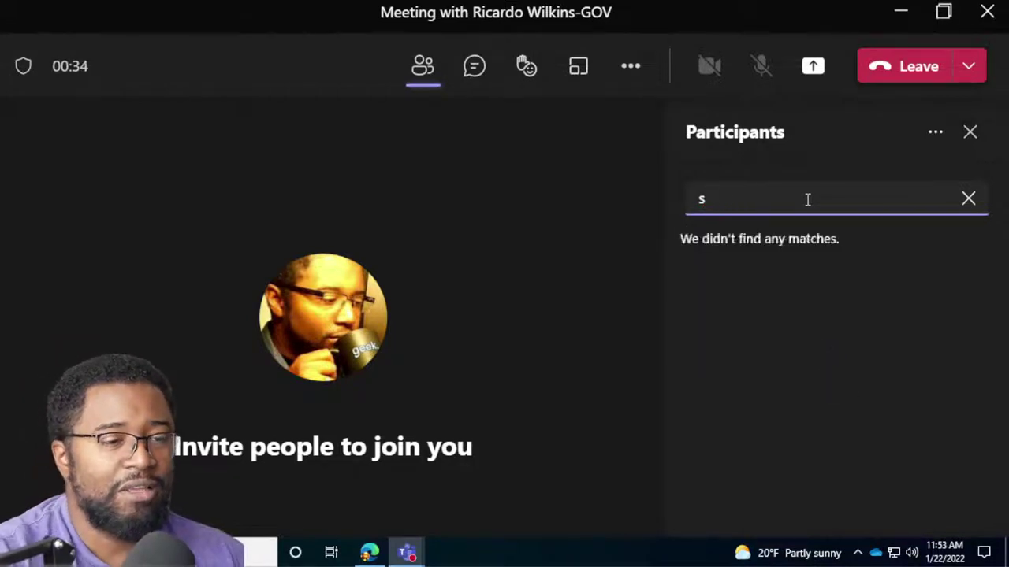
pyautogui.press('BackSpace')
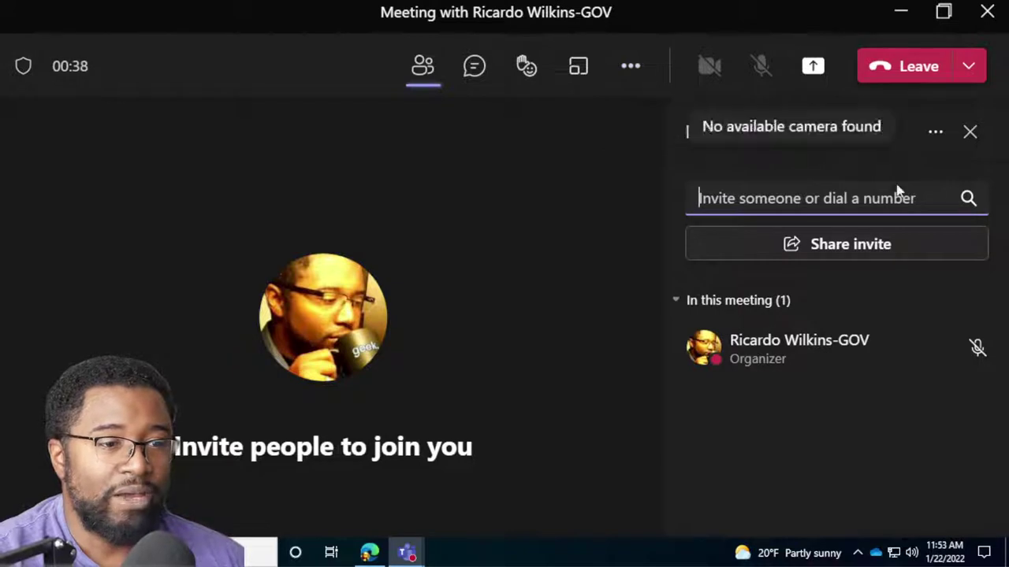
pyautogui.click(842, 247)
pyautogui.click(464, 316)
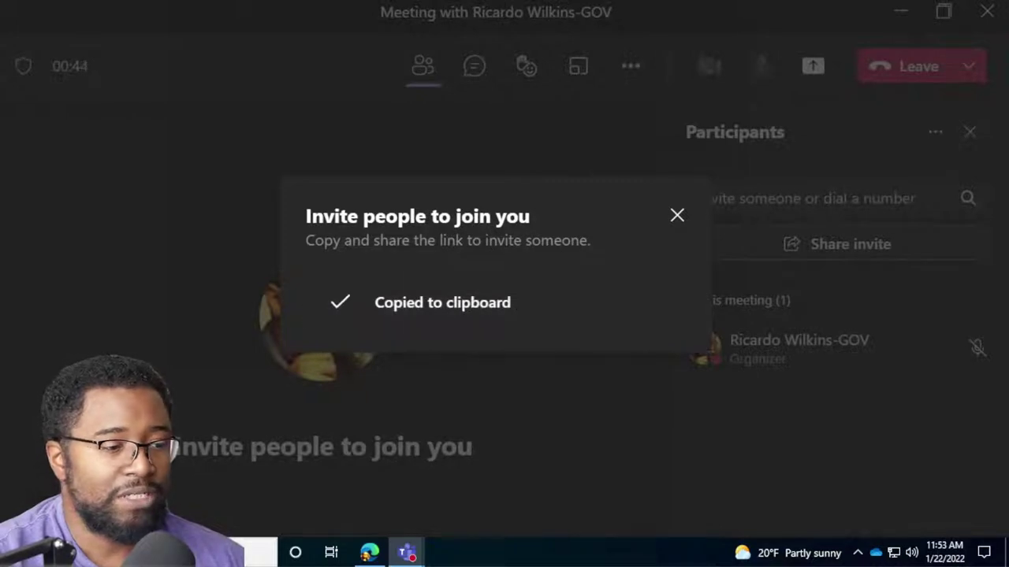
pyautogui.press('super')
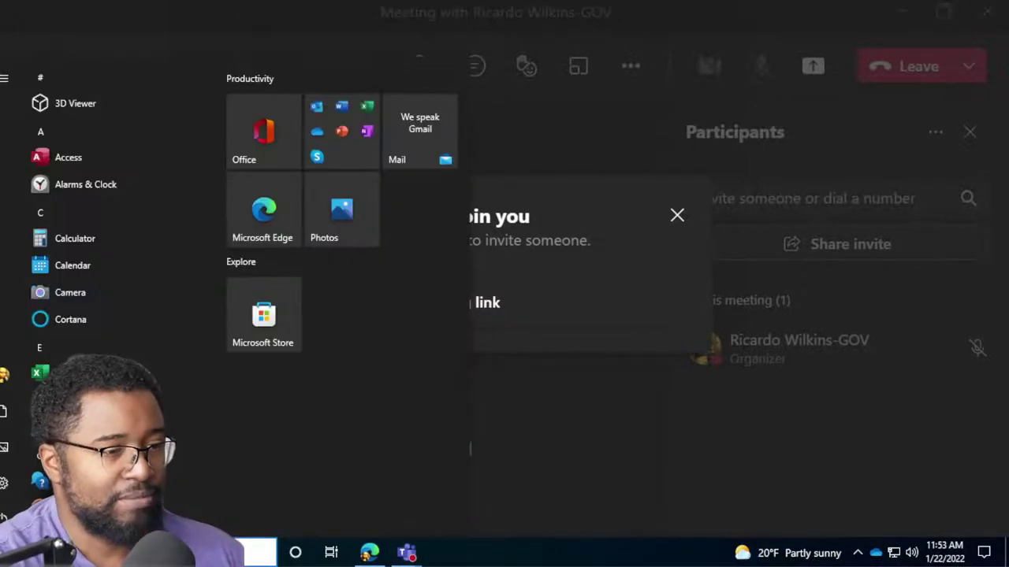
# Launch Notepad, paste the meeting link, and turn on word wrap to show the full URL.
pyautogui.write('note')
pyautogui.press('Return')
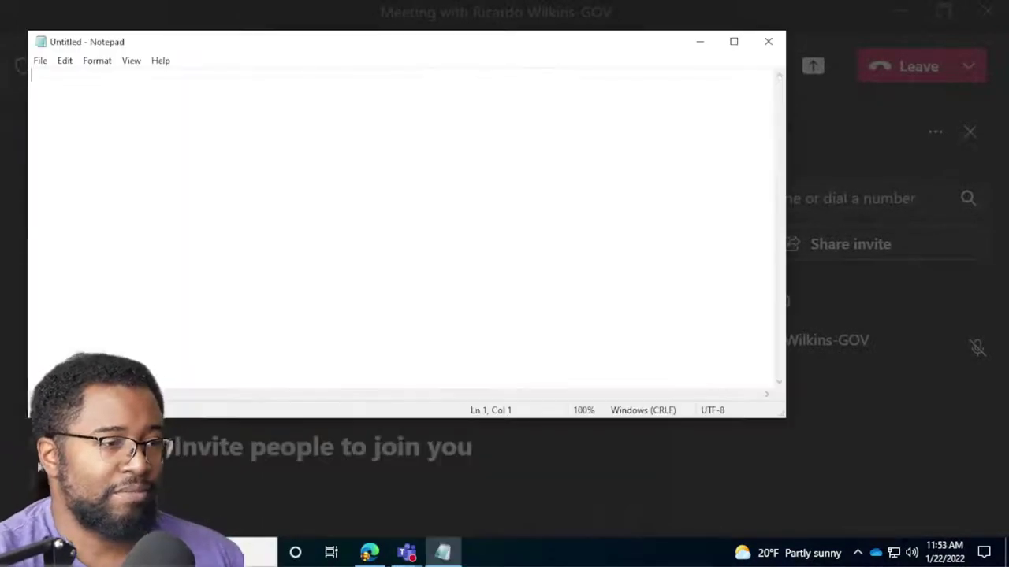
pyautogui.hotkey('ctrl', 'v')
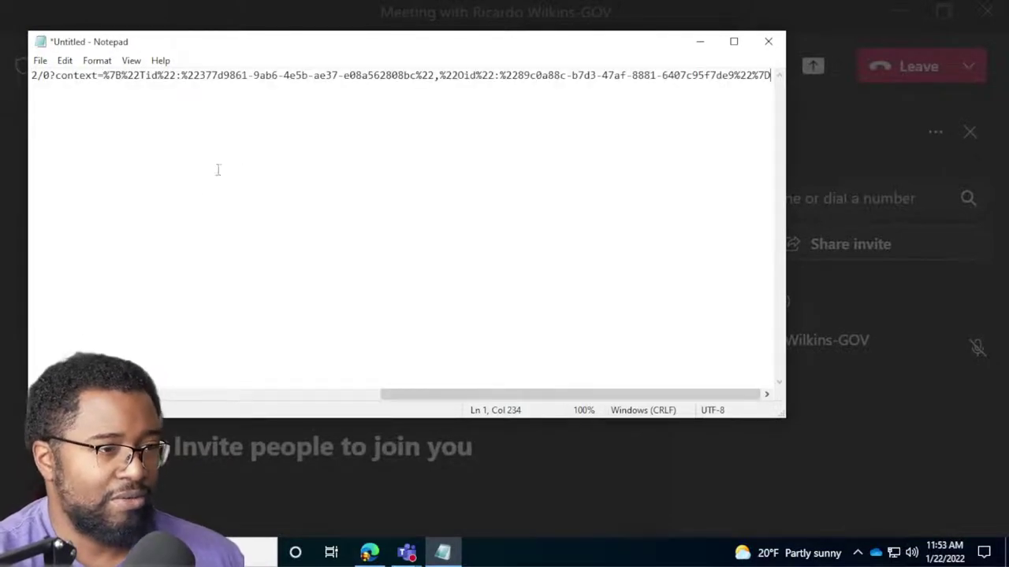
pyautogui.keyDown('ctrl'); pyautogui.scroll(9, 199, 187); pyautogui.keyUp('ctrl')
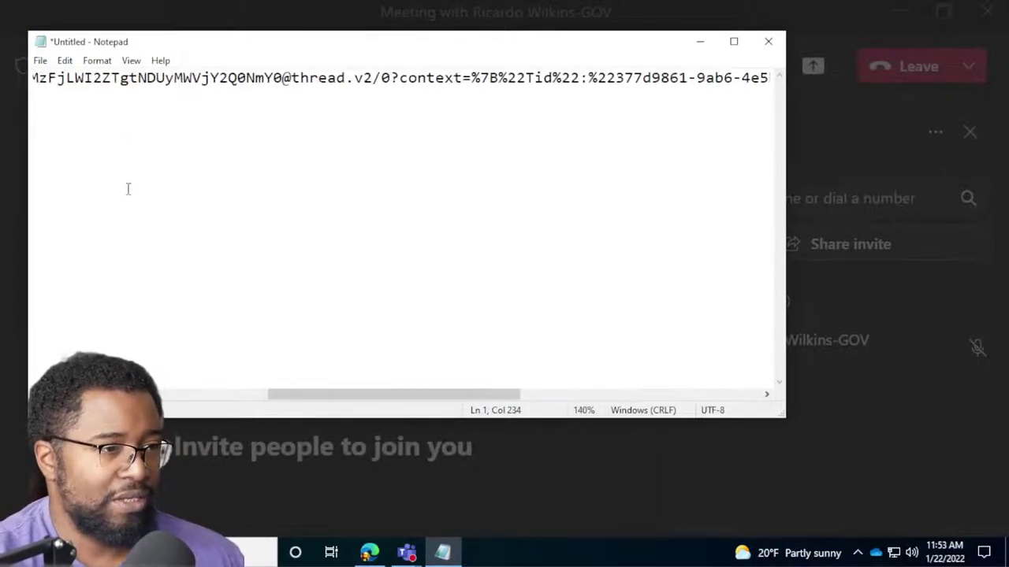
pyautogui.click(131, 61)
pyautogui.moveTo(183, 79)
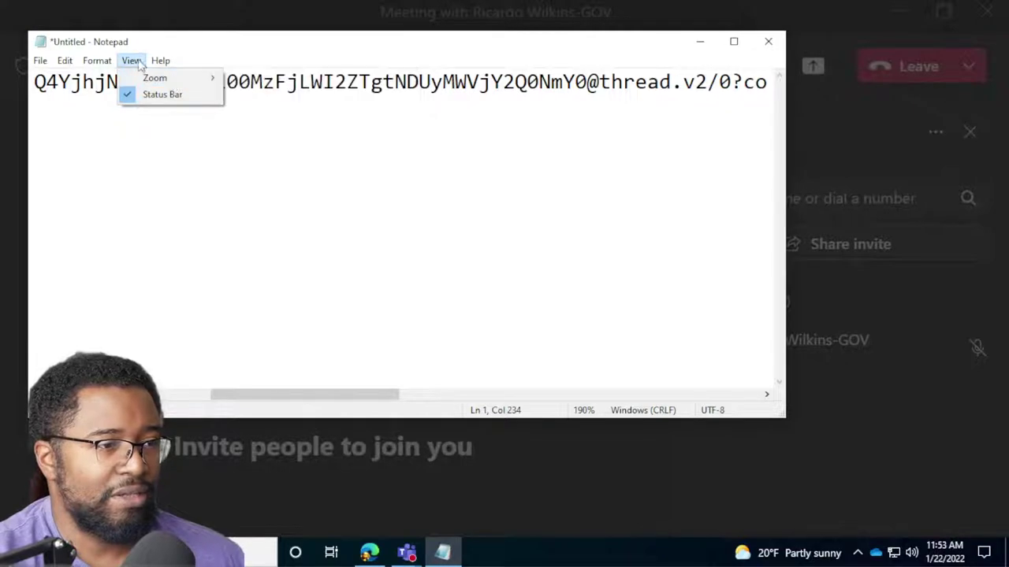
pyautogui.moveTo(97, 60)
pyautogui.click(122, 78)
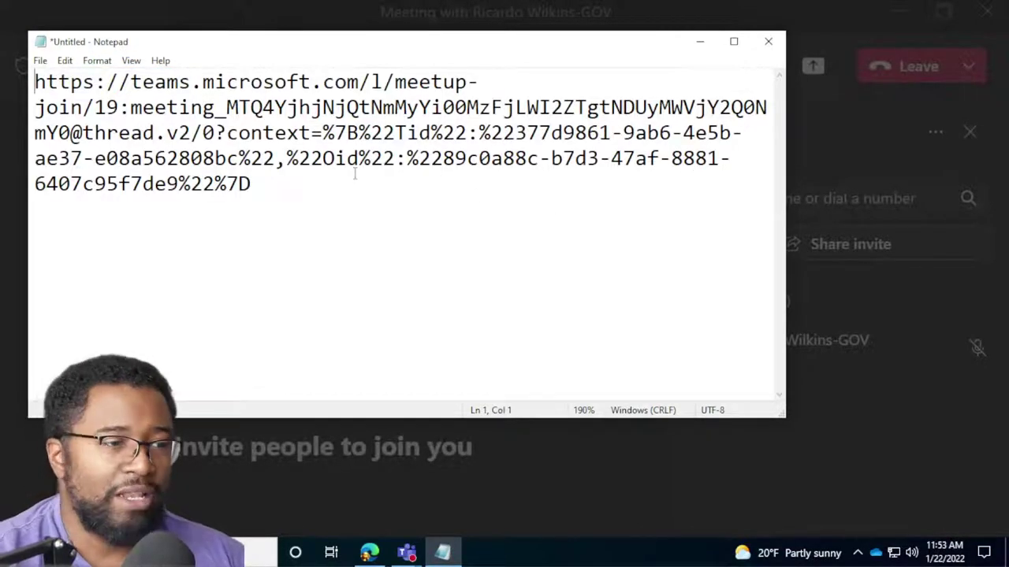
# Select the pasted link, reposition the Notepad window, and bring the Teams meeting back.
pyautogui.moveTo(257, 184); pyautogui.dragTo(35, 82)
pyautogui.moveTo(484, 49); pyautogui.dragTo(495, 156)
pyautogui.click(262, 292)
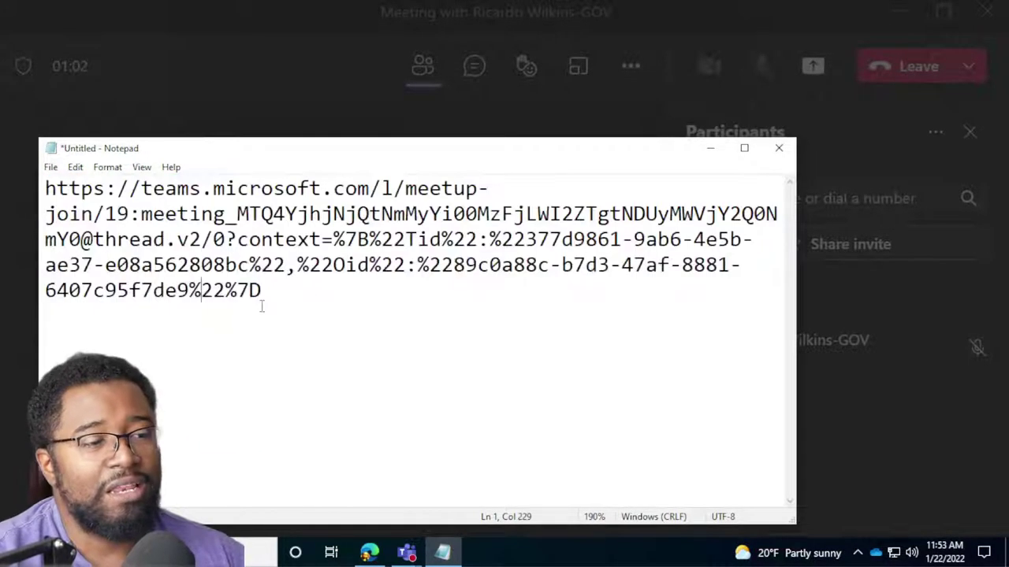
pyautogui.moveTo(262, 292); pyautogui.dragTo(45, 187)
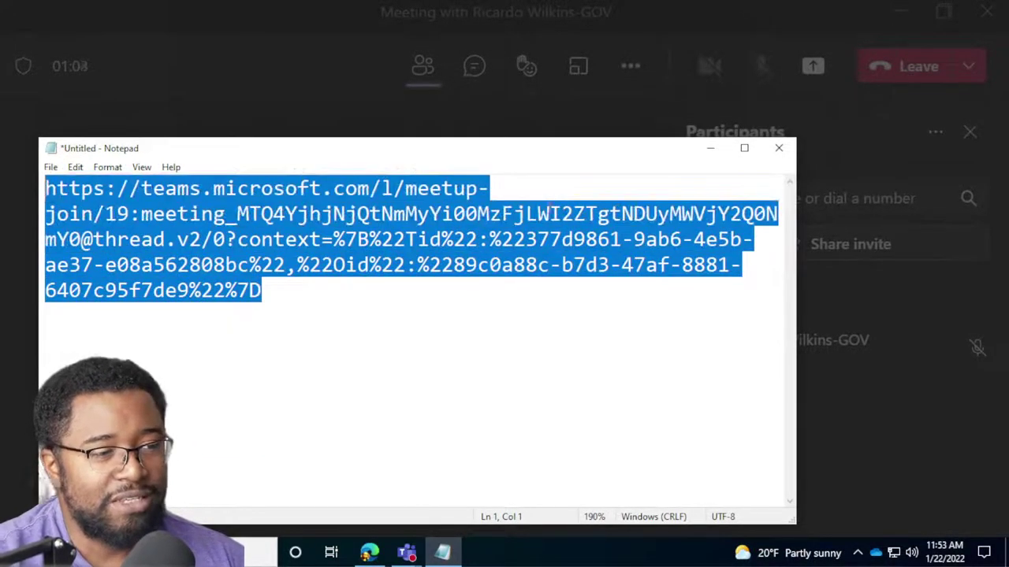
pyautogui.moveTo(622, 151); pyautogui.dragTo(738, 121)
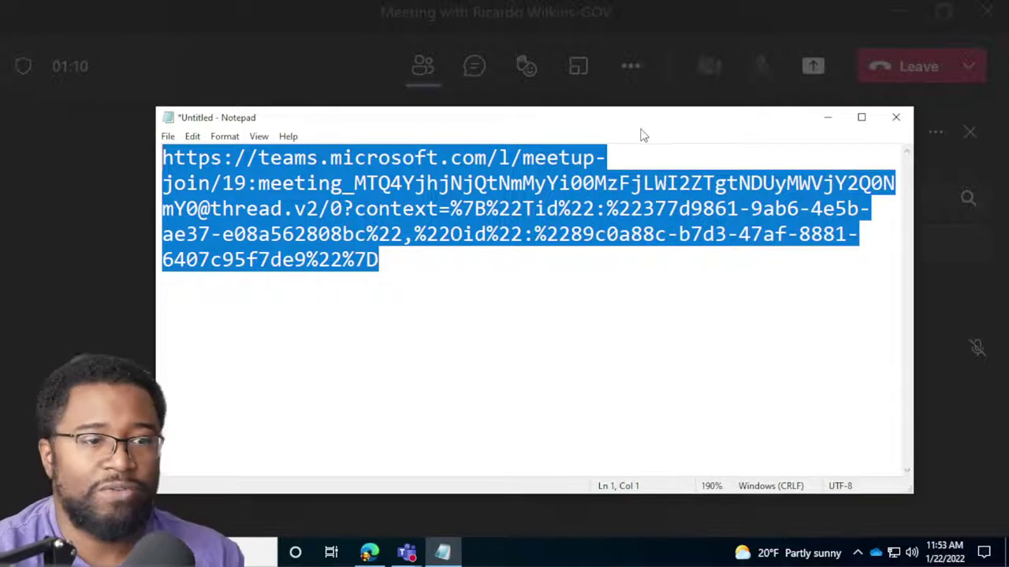
pyautogui.moveTo(567, 126); pyautogui.dragTo(509, 110)
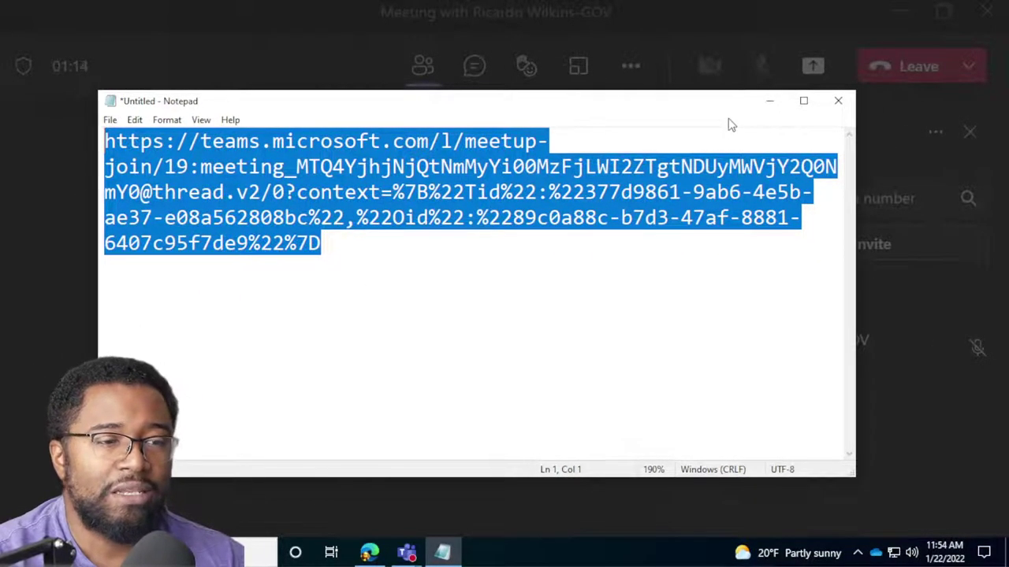
pyautogui.moveTo(716, 110); pyautogui.dragTo(713, 116)
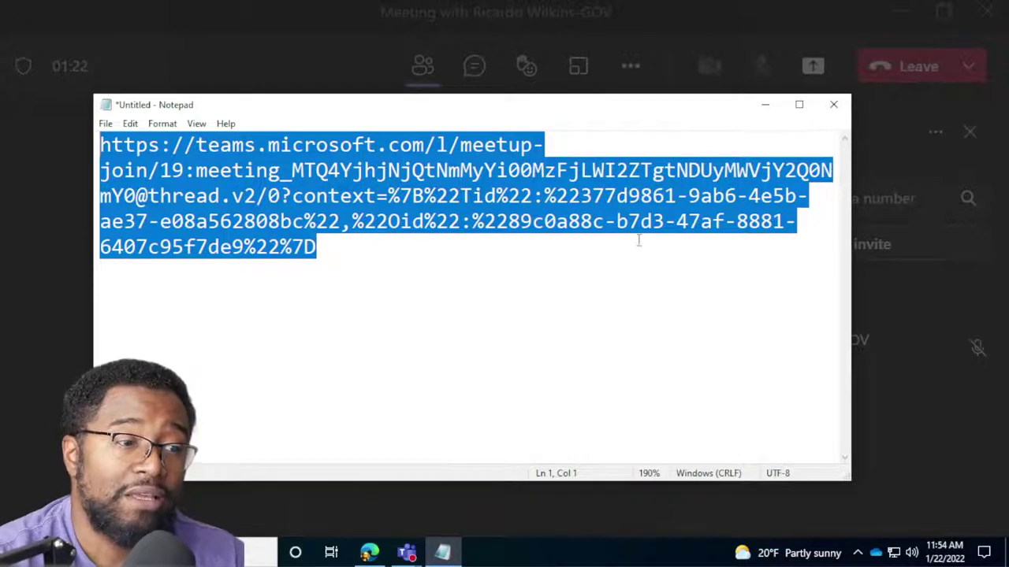
pyautogui.moveTo(561, 105); pyautogui.dragTo(530, 139)
pyautogui.click(289, 54)
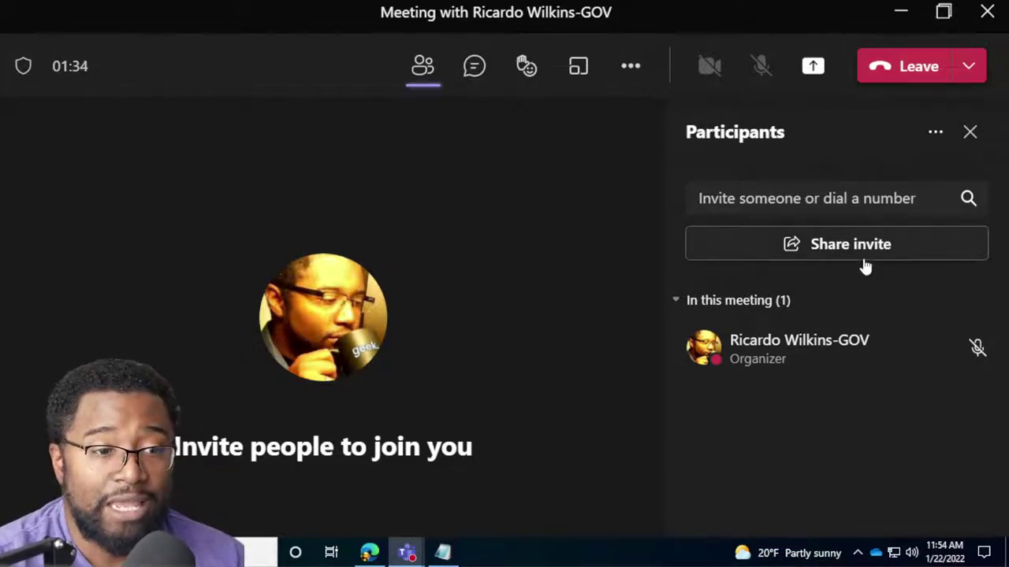
# Check the Share invite and participant options, then open the meeting's More actions menu.
pyautogui.click(867, 251)
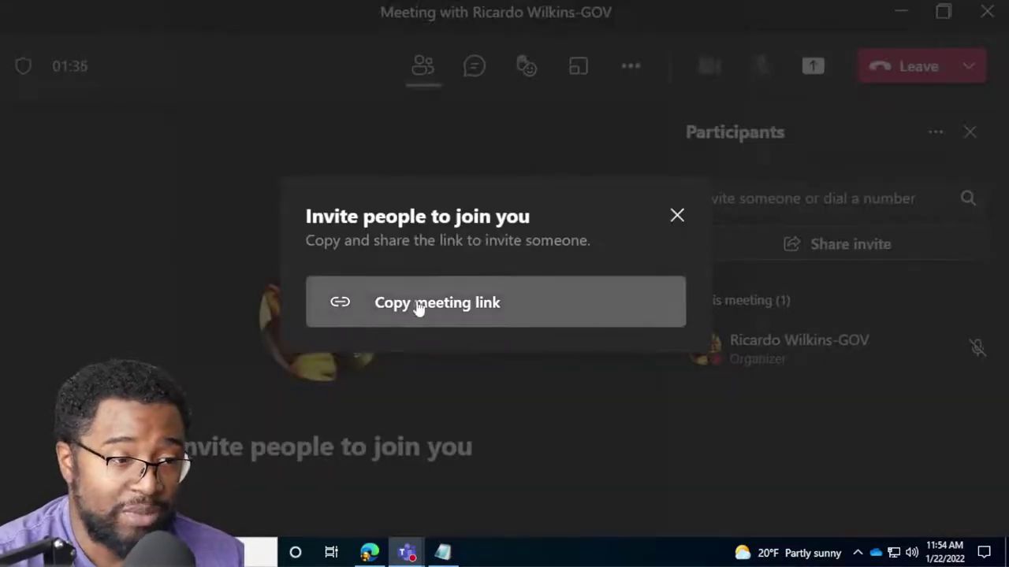
pyautogui.click(677, 215)
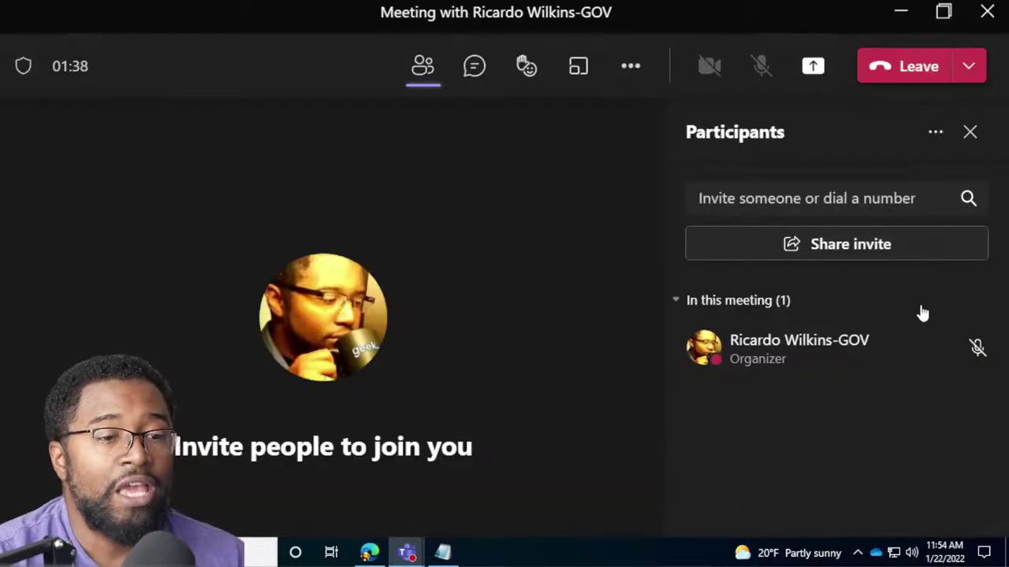
pyautogui.click(936, 134)
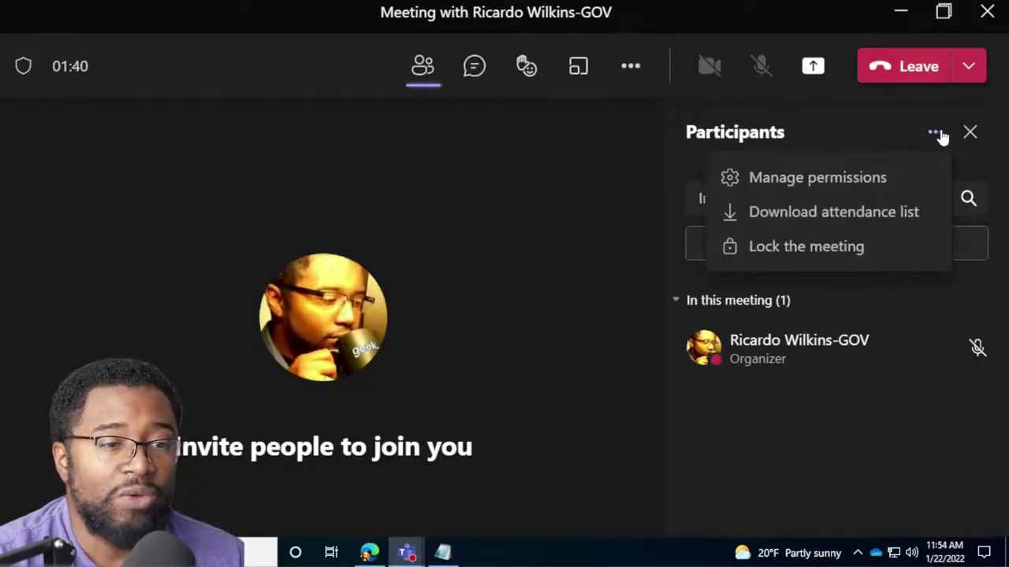
pyautogui.click(938, 132)
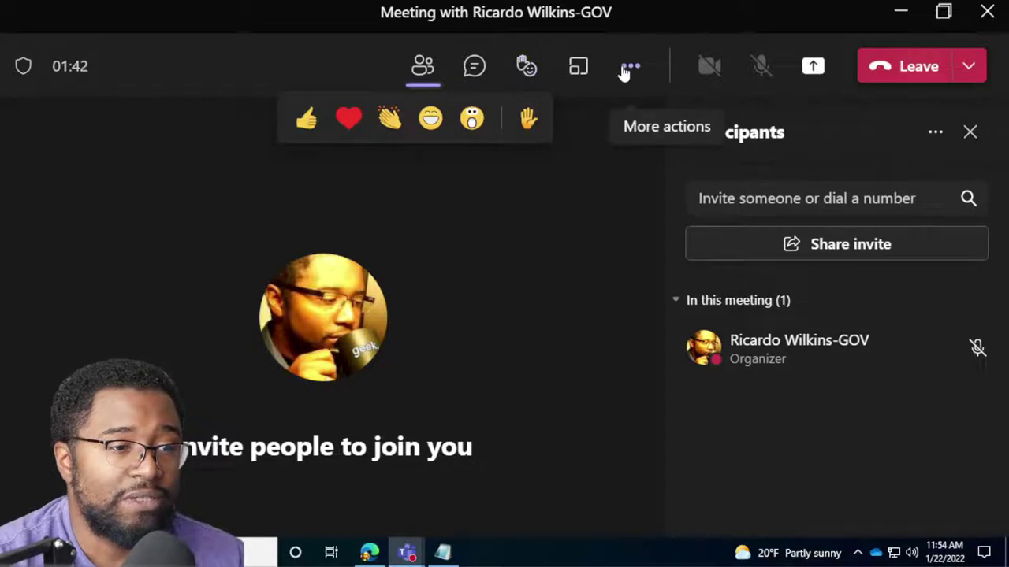
pyautogui.click(630, 67)
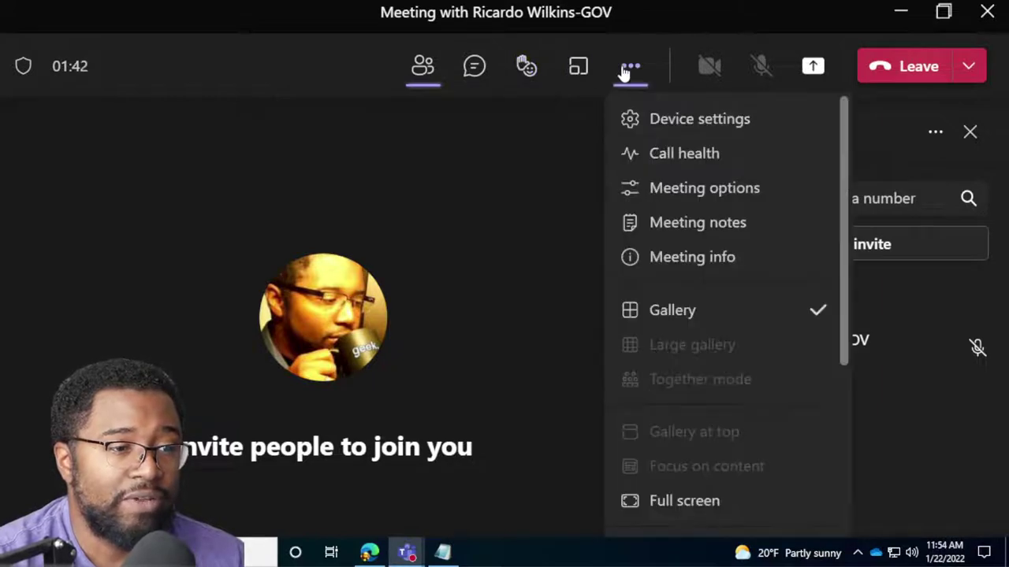
# Copy the join info from Meeting info, then launch Word from Start with 'w'.
pyautogui.click(713, 256)
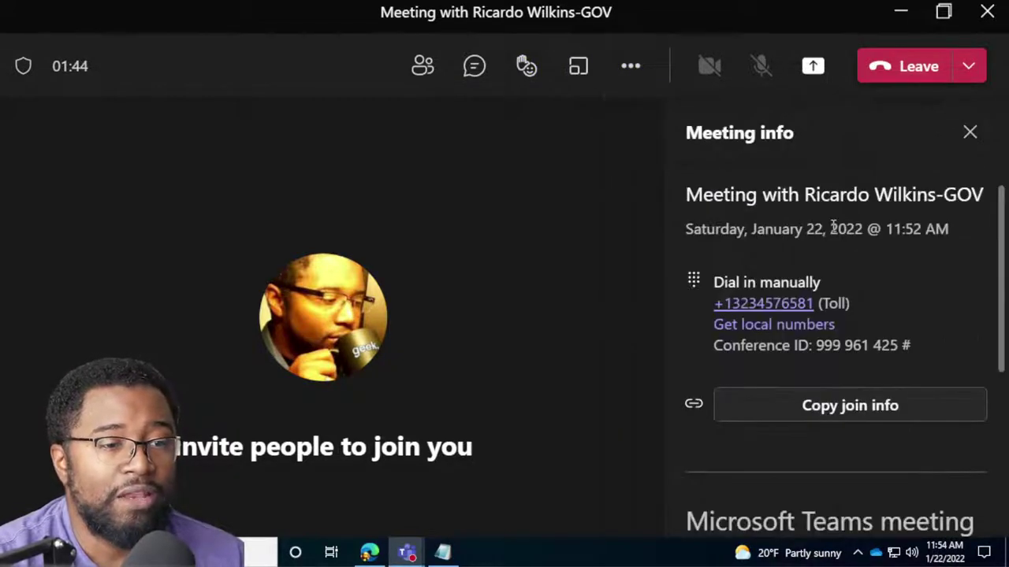
pyautogui.click(860, 407)
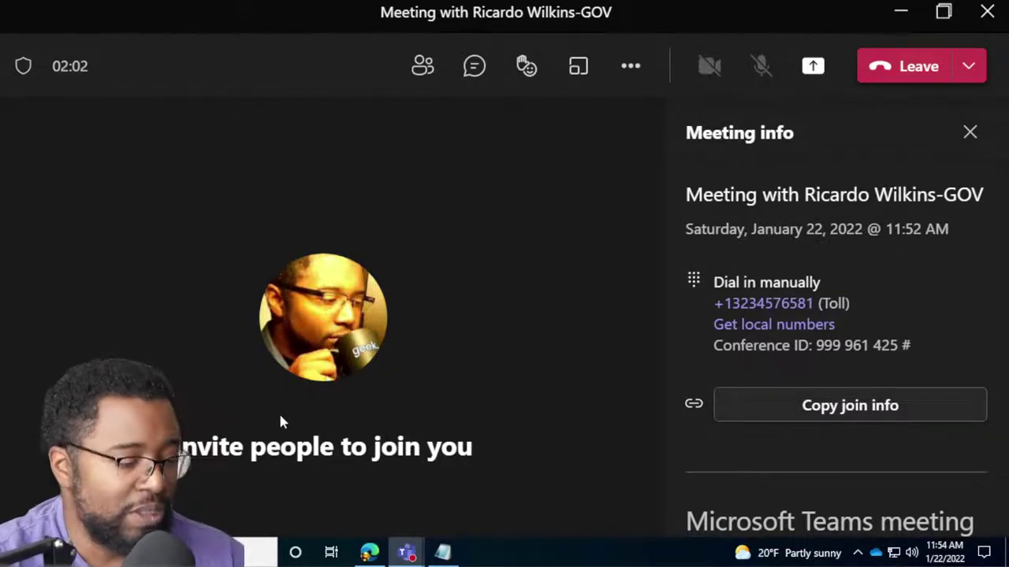
pyautogui.press('super')
pyautogui.write('w')
pyautogui.press('Return')
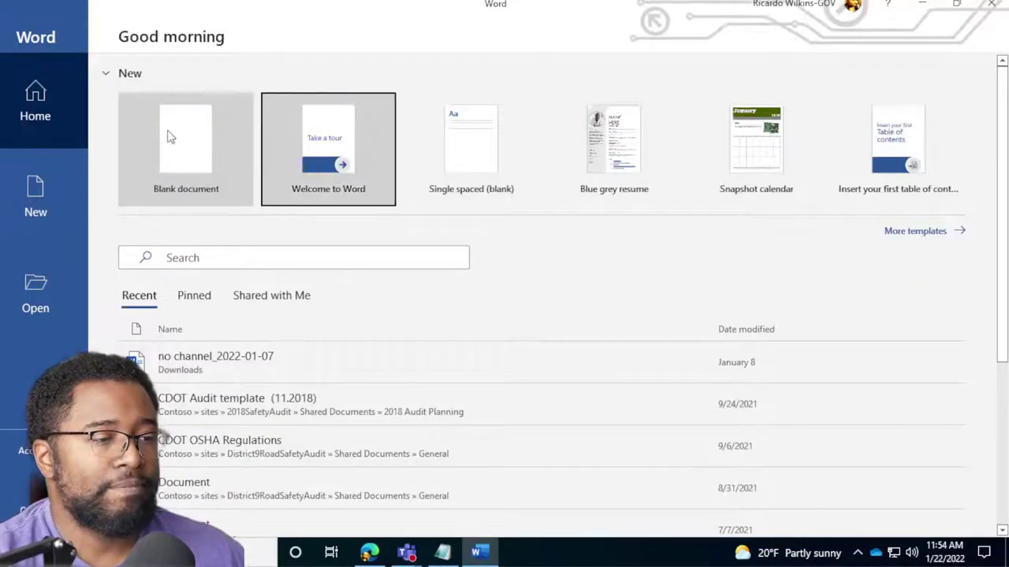
# Paste the meeting join details into a new blank Word document and resize the window to show them.
pyautogui.click(168, 137)
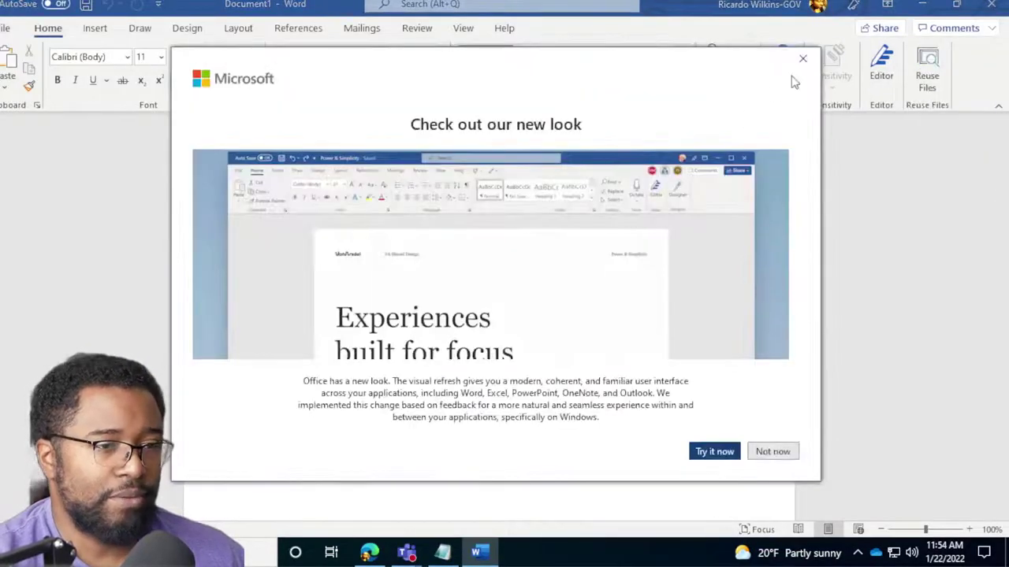
pyautogui.click(803, 58)
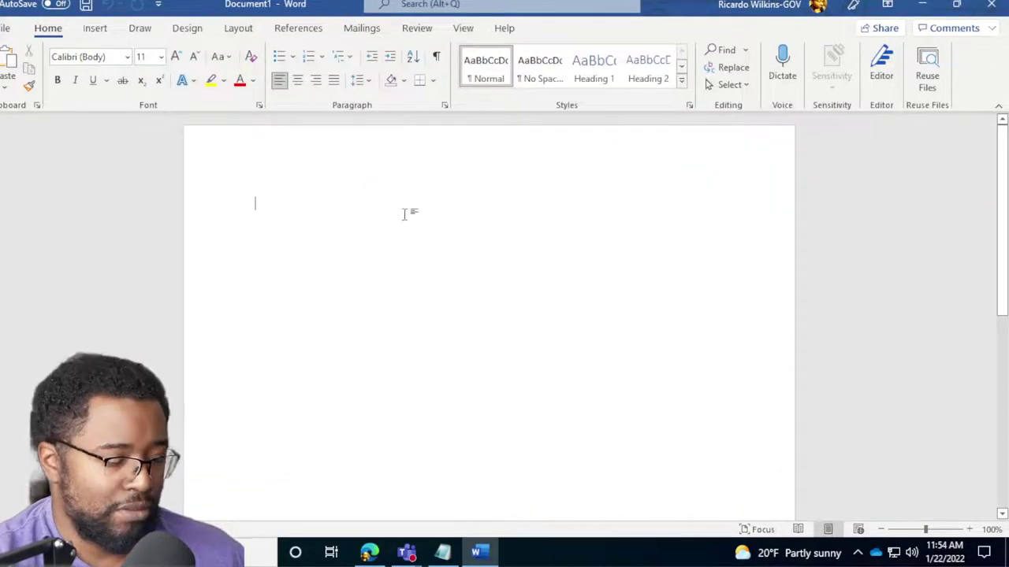
pyautogui.hotkey('ctrl', 'v')
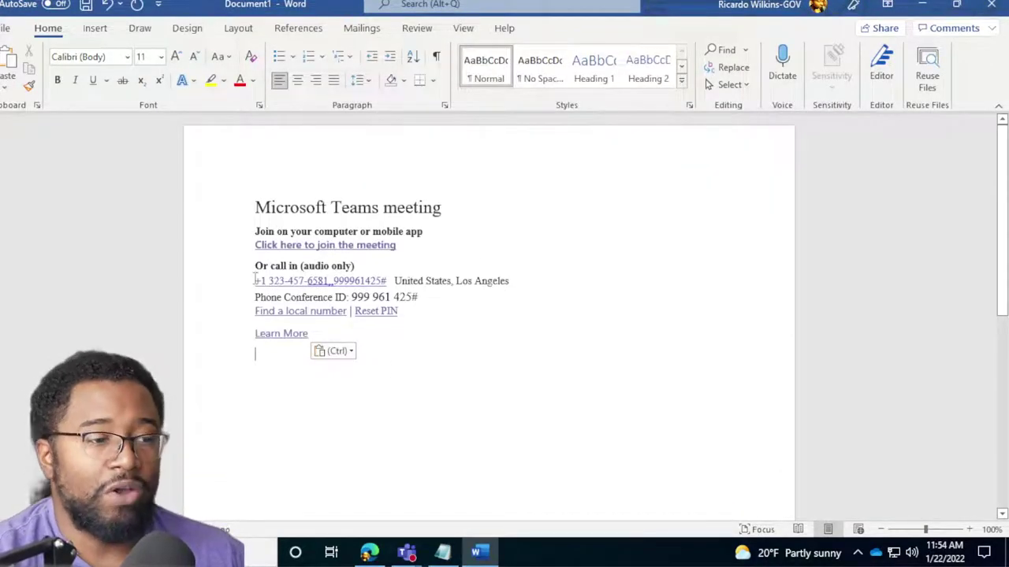
pyautogui.scroll(5, 196, 292)
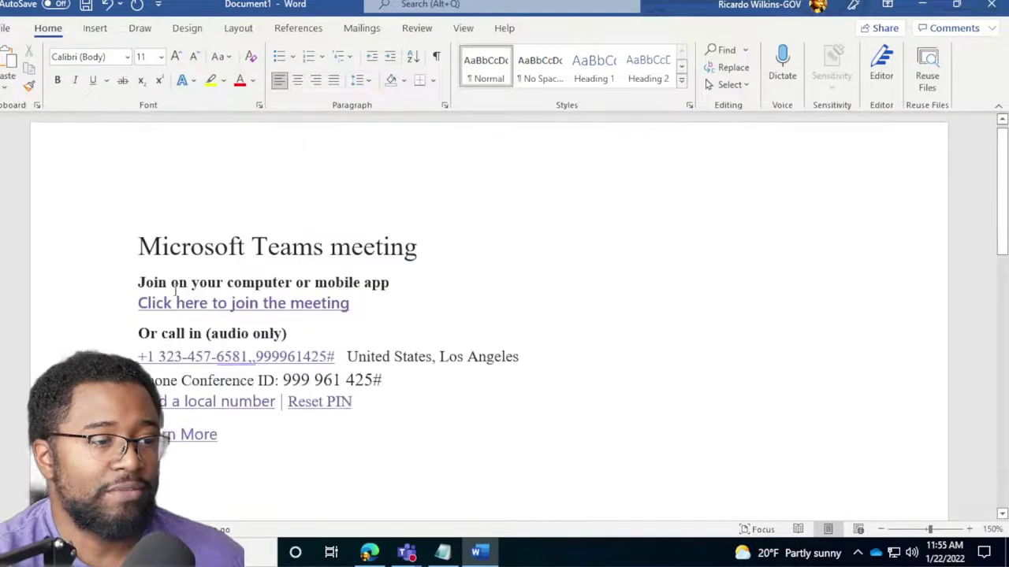
pyautogui.scroll(1, 171, 297)
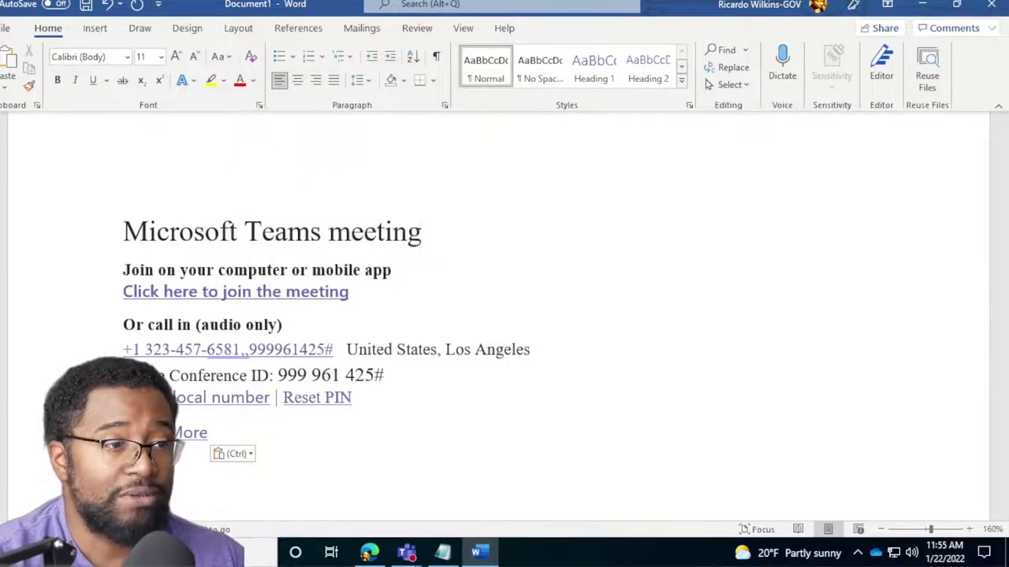
pyautogui.press('super+Down')
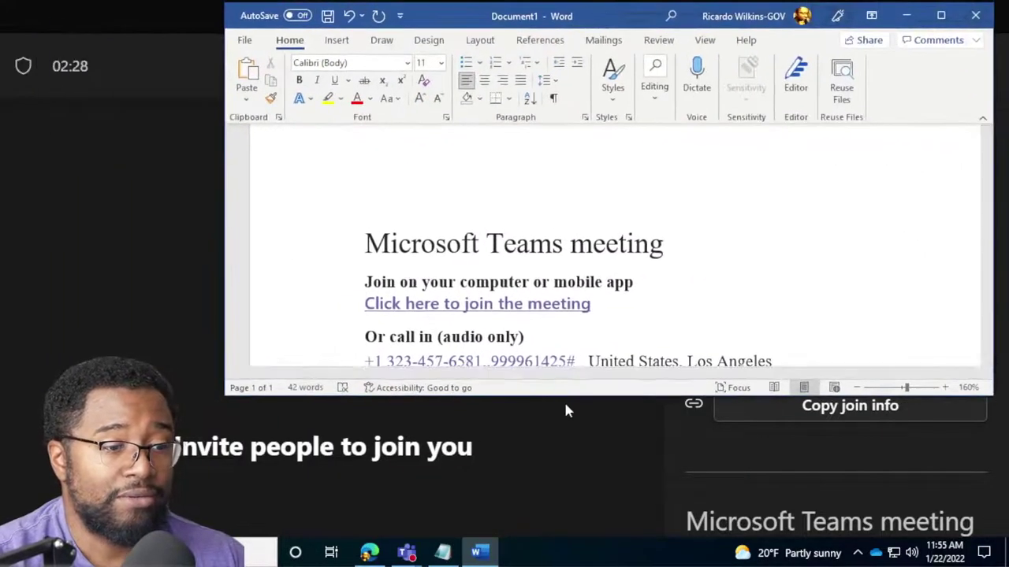
pyautogui.moveTo(569, 401); pyautogui.dragTo(580, 502)
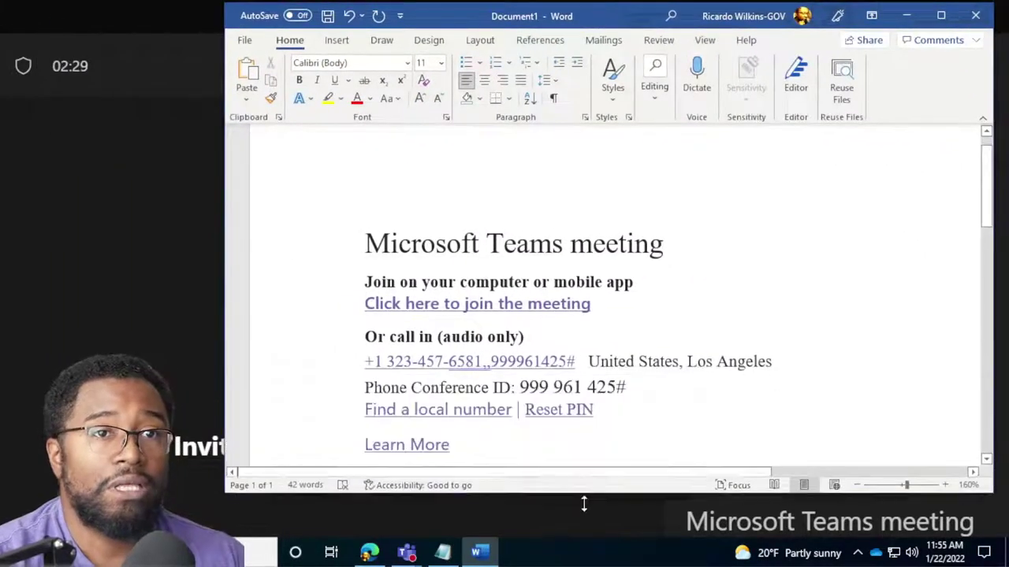
pyautogui.rightClick(506, 311)
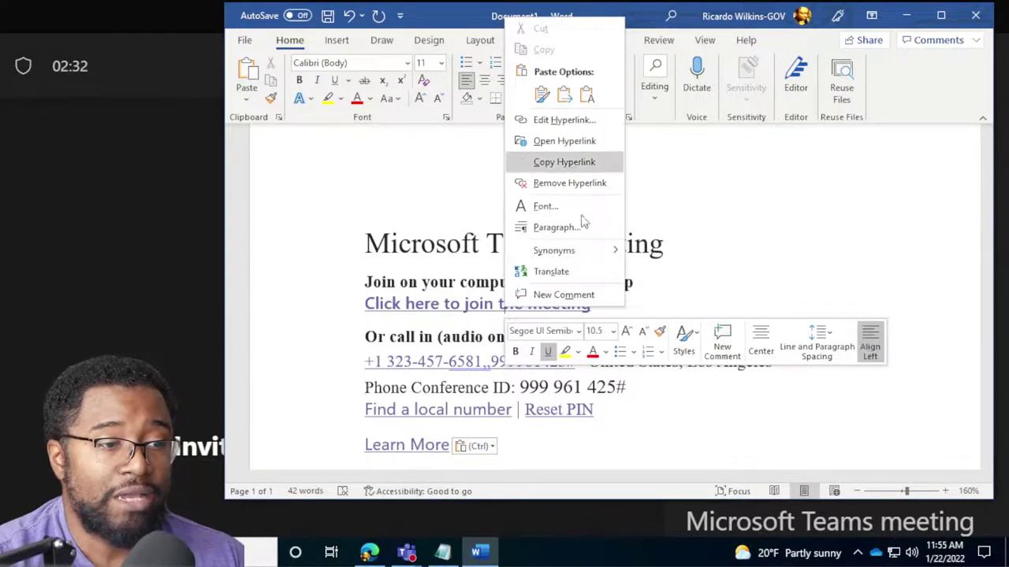
pyautogui.click(795, 256)
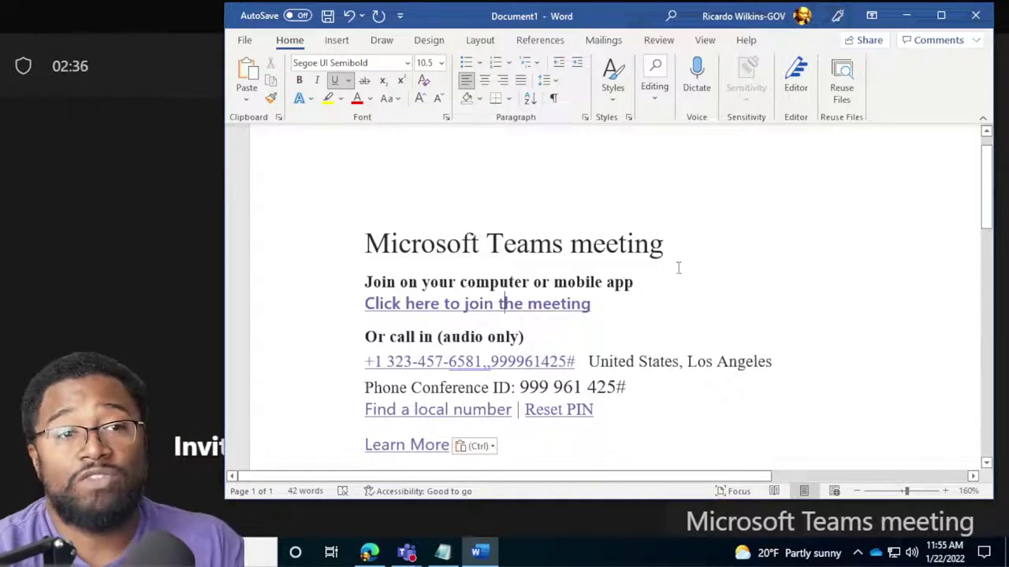
# Close Meeting info, open Participants, and end the meeting for everyone, returning to the Calendar.
pyautogui.click(37, 229)
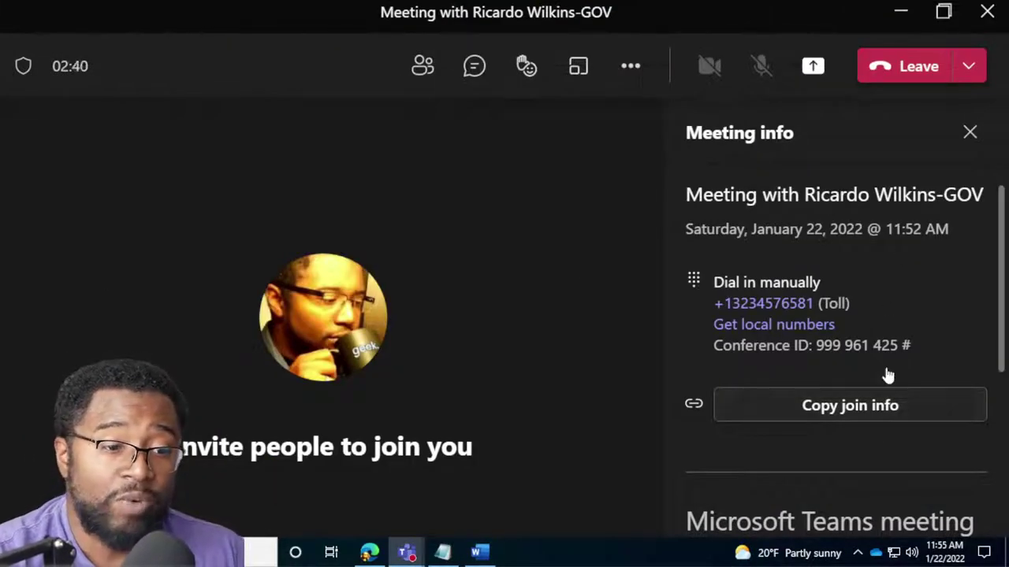
pyautogui.scroll(-5, 901, 421)
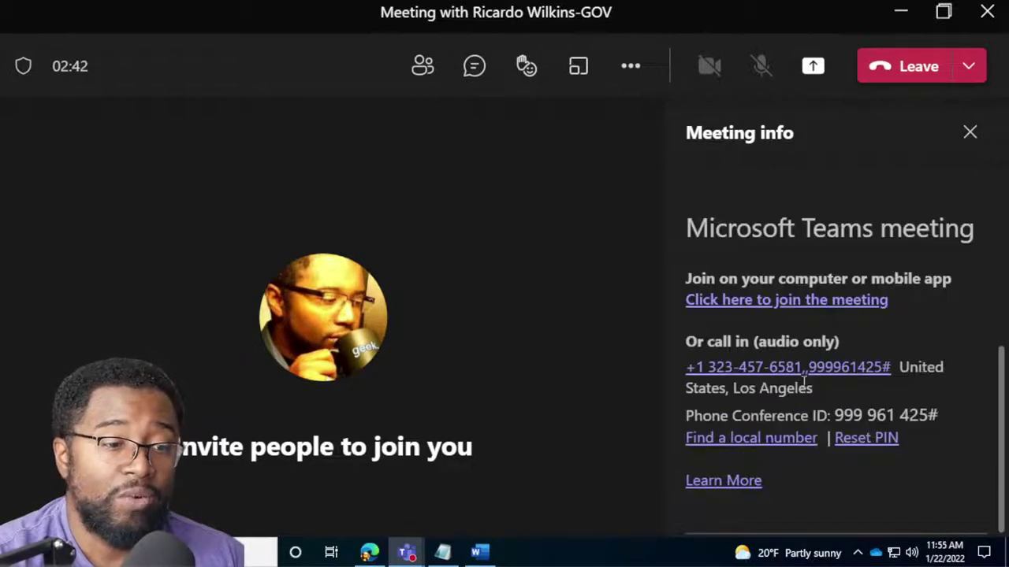
pyautogui.scroll(5, 817, 366)
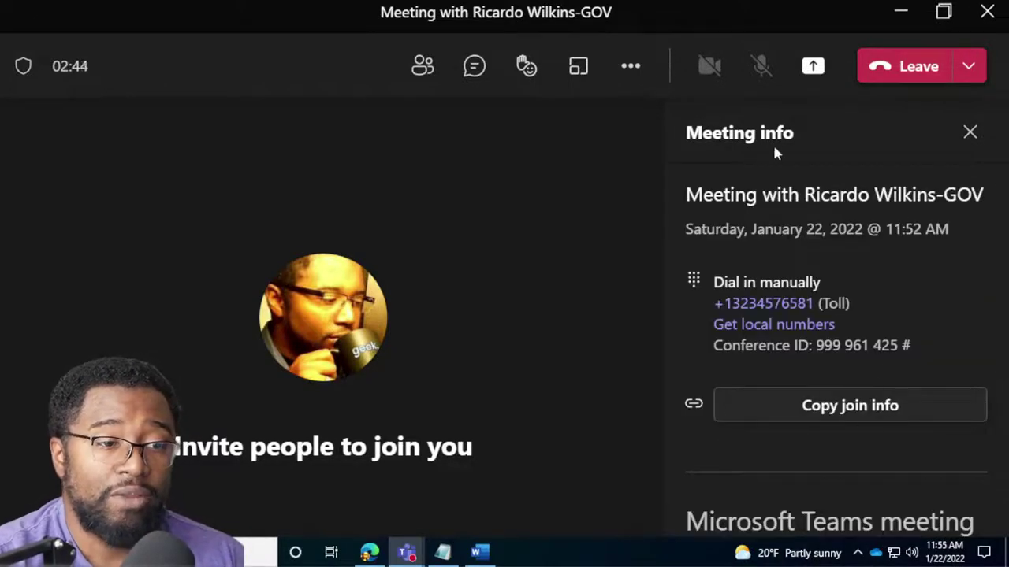
pyautogui.click(969, 135)
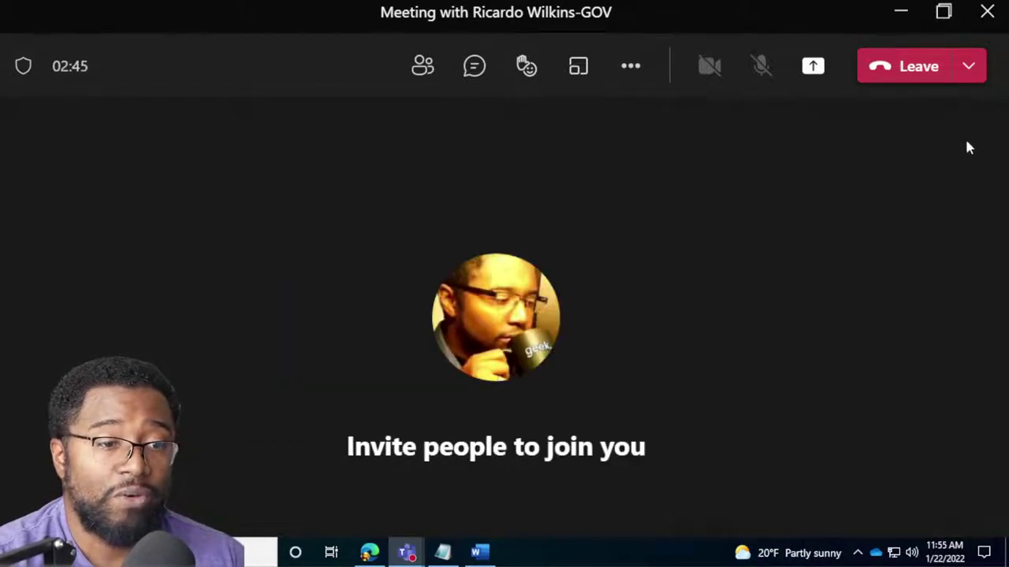
pyautogui.click(414, 66)
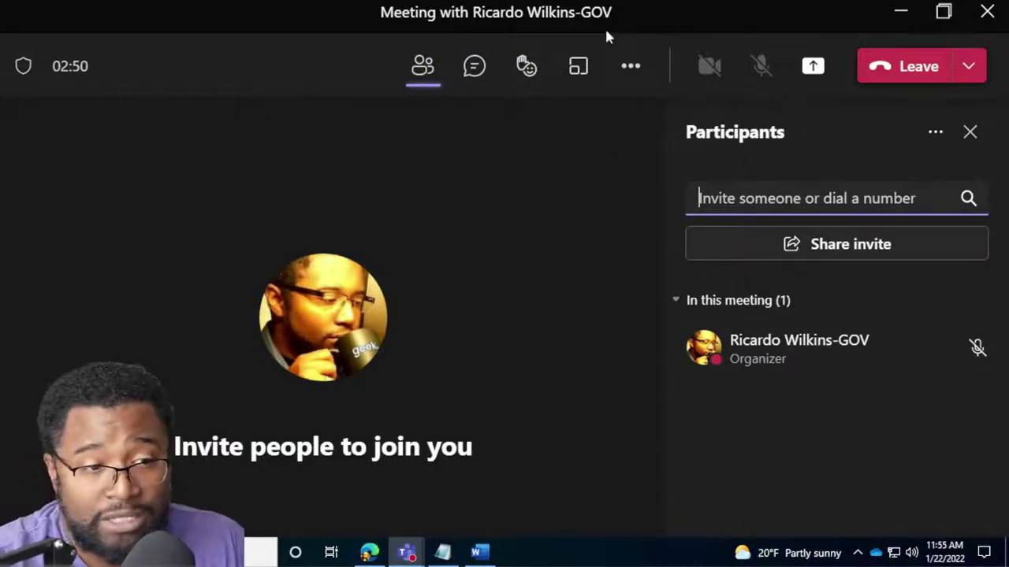
pyautogui.click(971, 66)
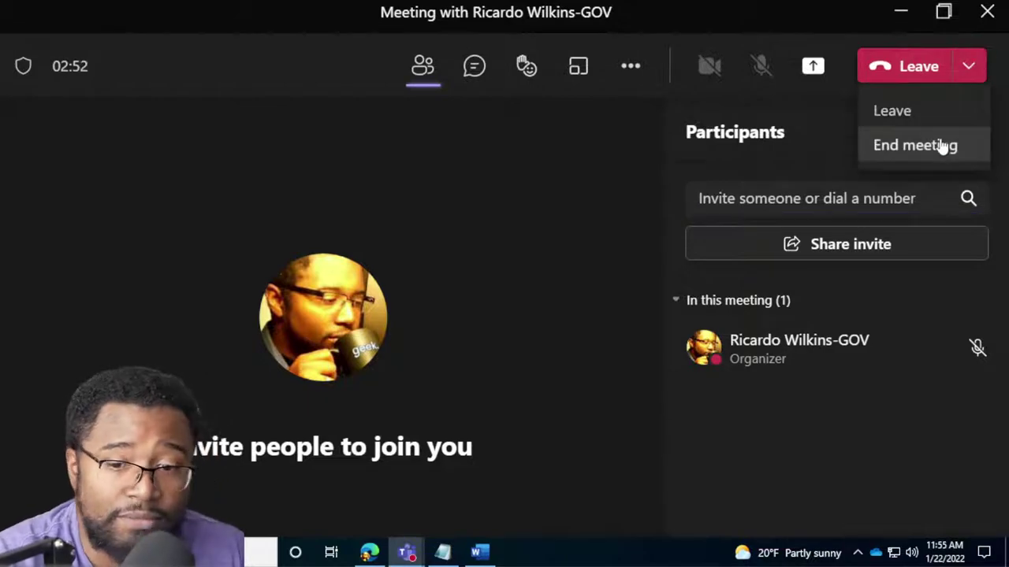
pyautogui.click(941, 144)
pyautogui.click(640, 307)
pyautogui.click(36, 23)
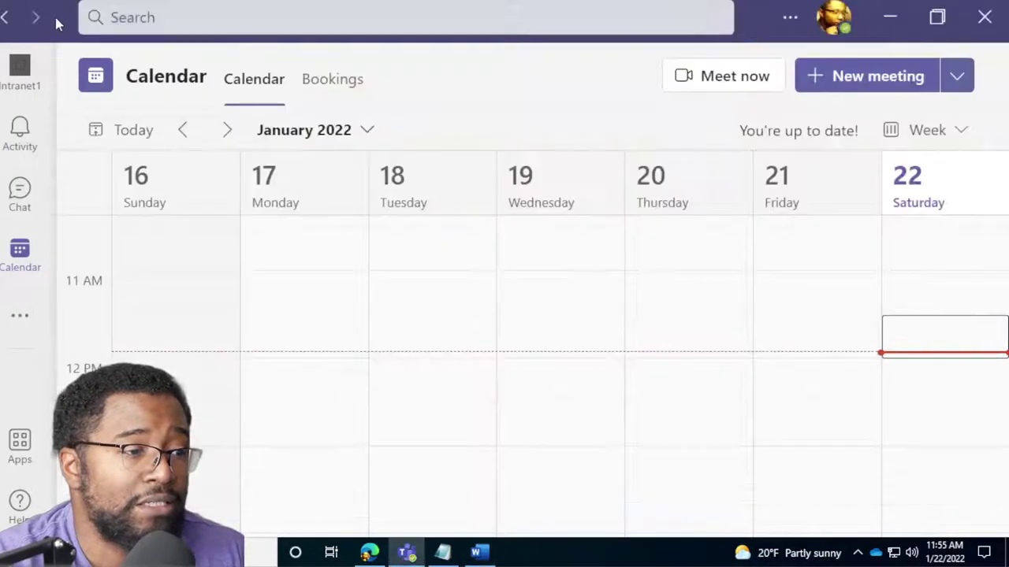
pyautogui.click(756, 82)
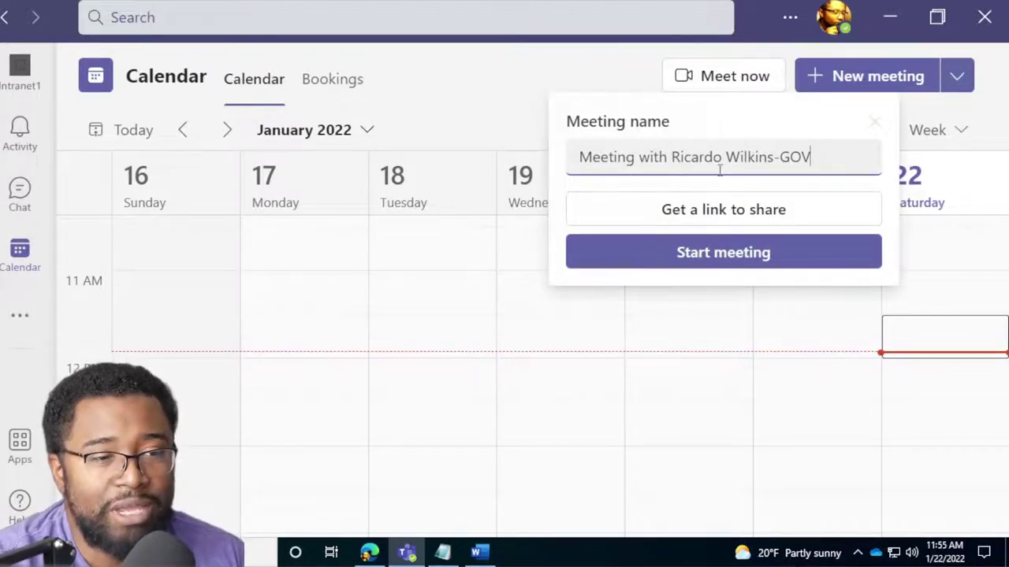
pyautogui.click(737, 213)
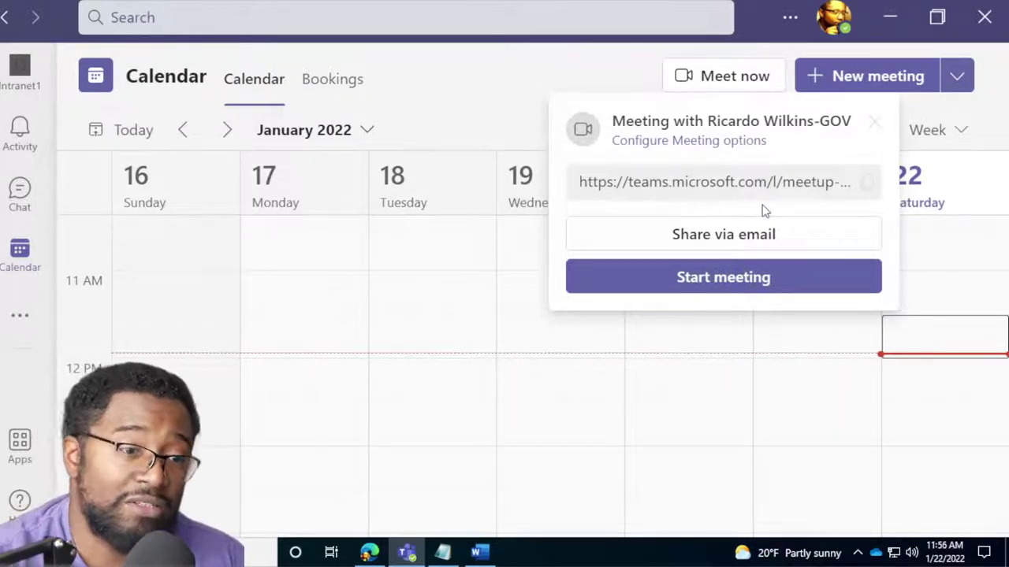
pyautogui.click(743, 141)
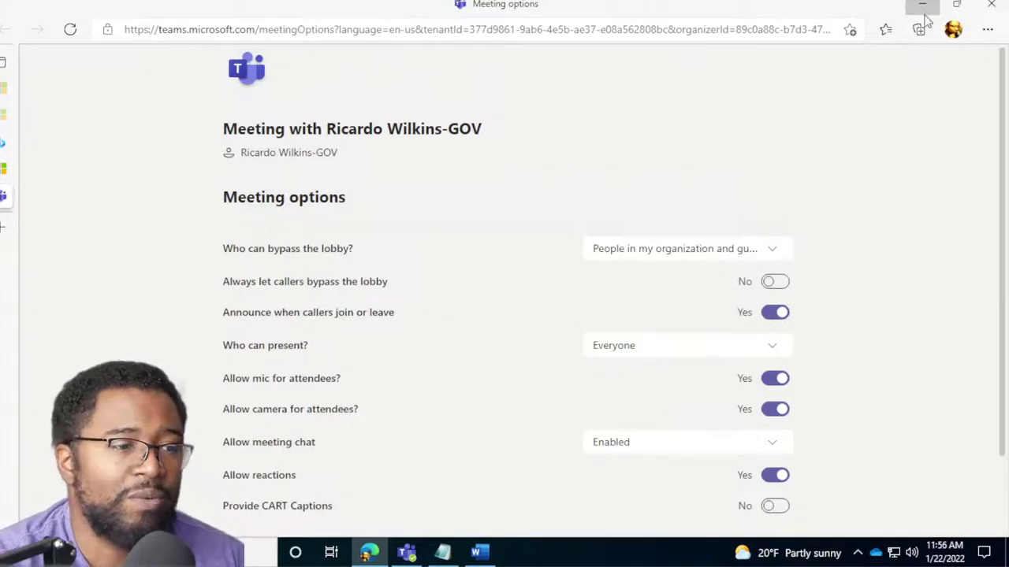
pyautogui.click(924, 7)
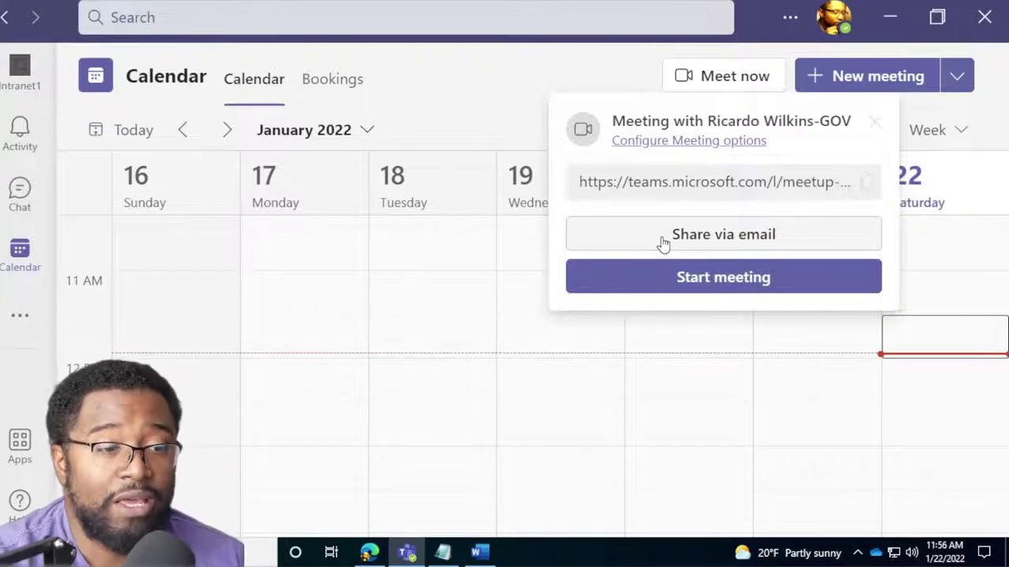
# Try sharing the meeting link by email through Outlook, then abandon its account setup.
pyautogui.click(687, 251)
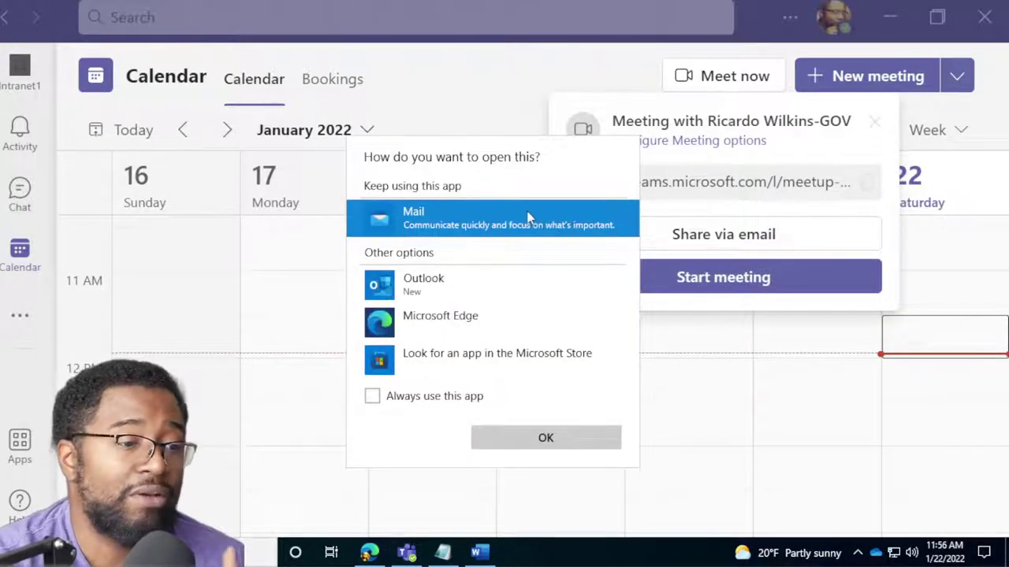
pyautogui.click(467, 282)
pyautogui.click(512, 439)
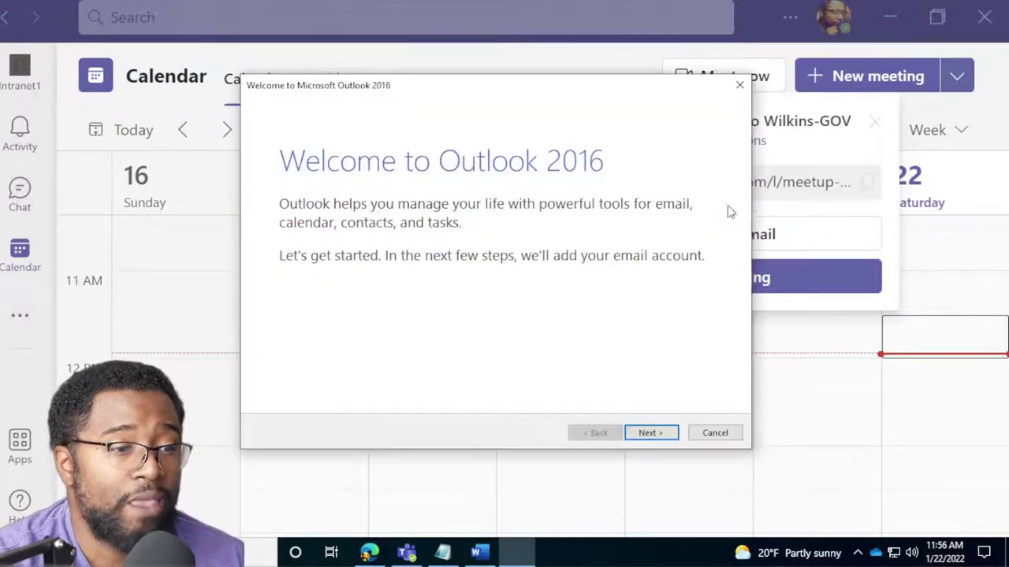
pyautogui.click(661, 437)
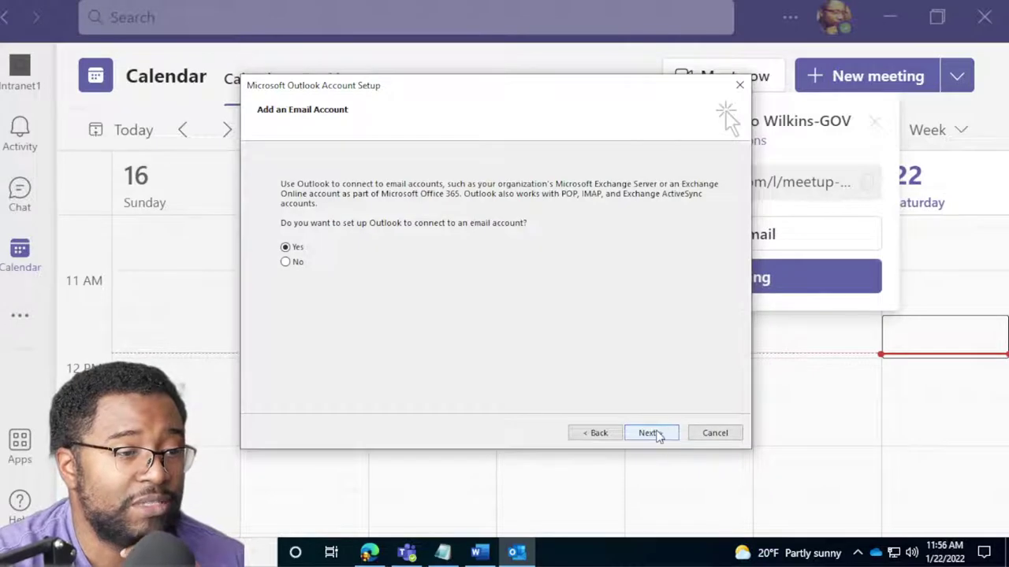
pyautogui.click(658, 436)
pyautogui.click(713, 434)
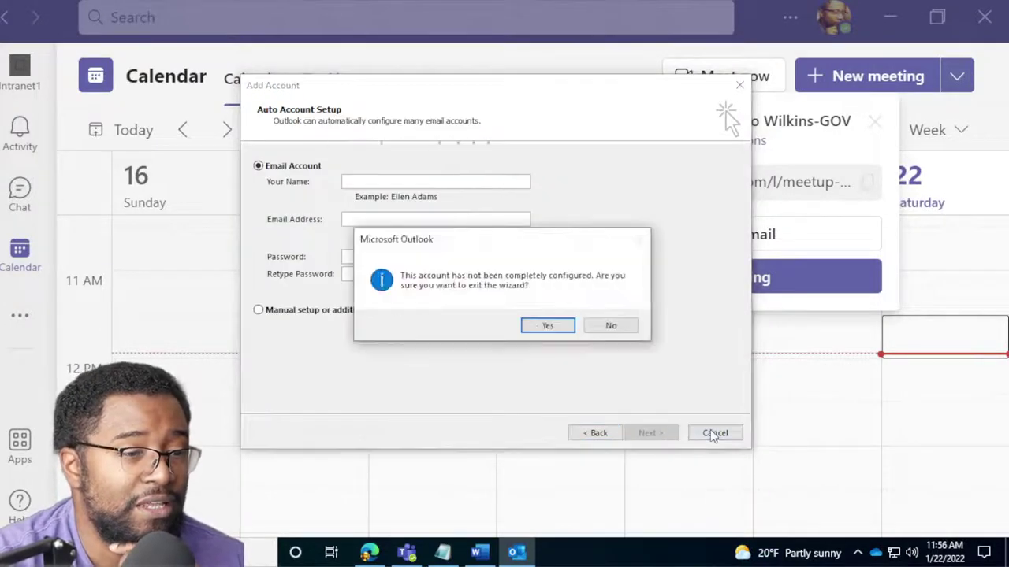
pyautogui.click(550, 324)
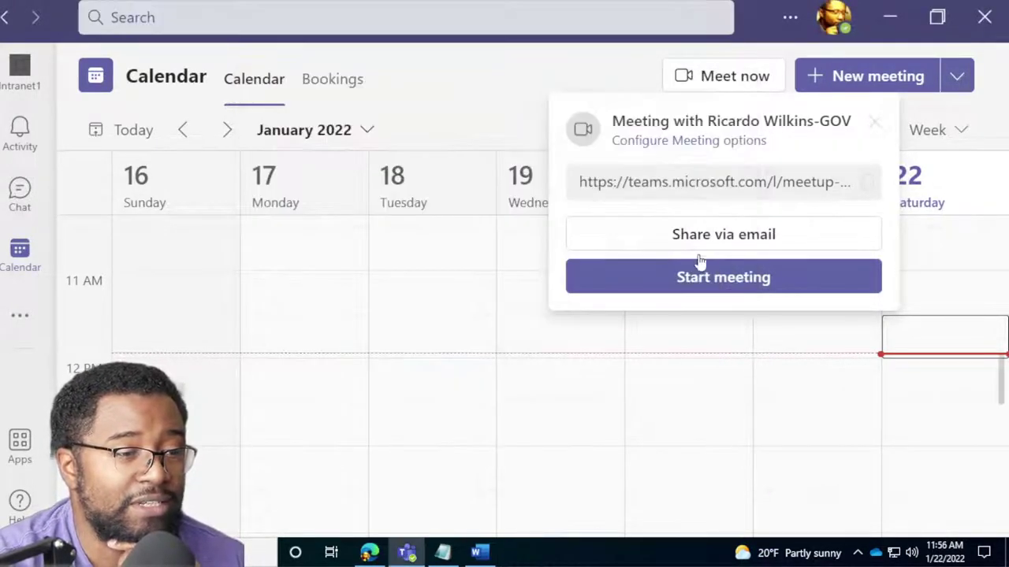
# Retry email sharing in Mail with the Office 365 work account, then discard the draft and minimize Mail.
pyautogui.click(712, 236)
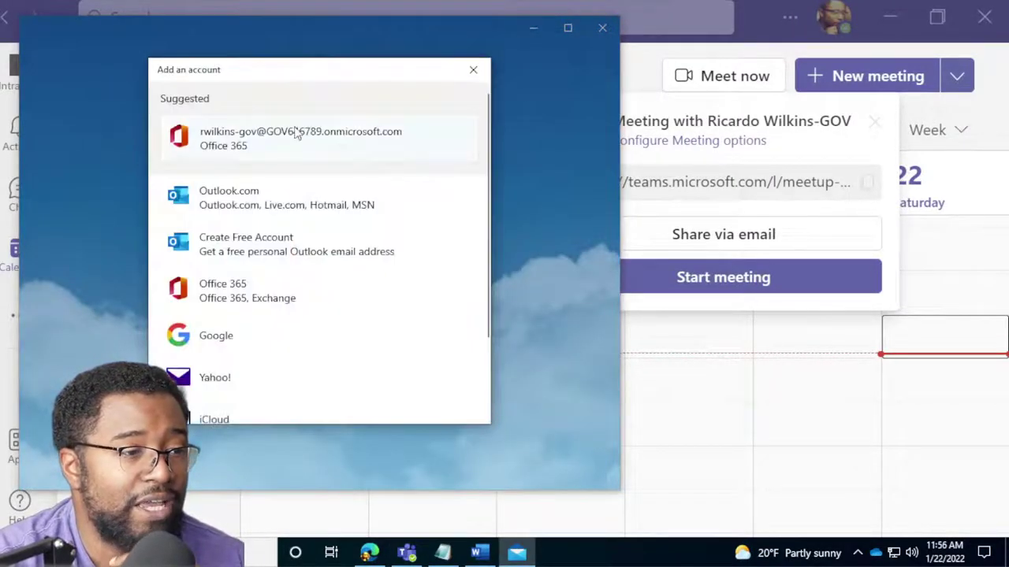
pyautogui.click(394, 150)
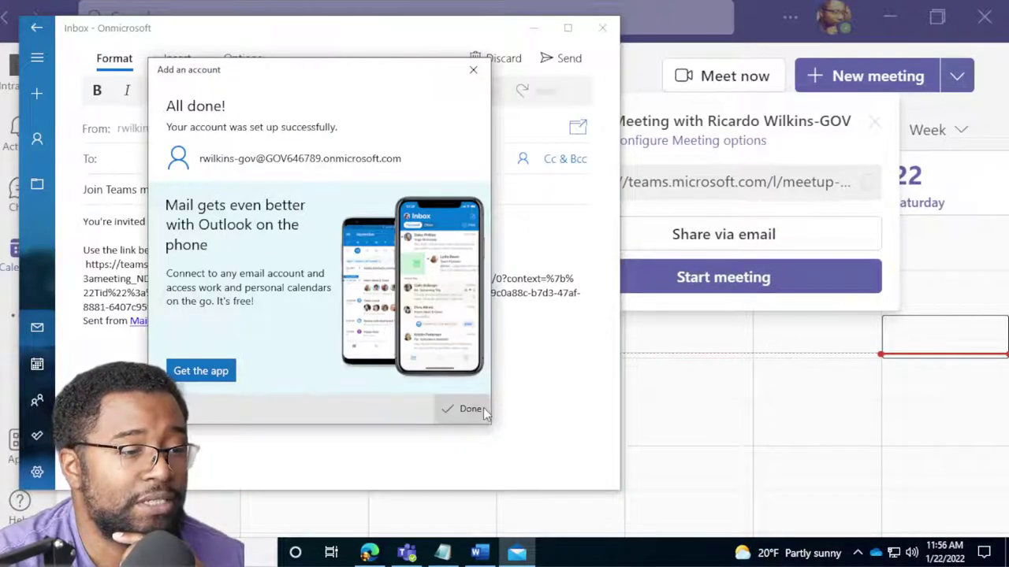
pyautogui.click(470, 408)
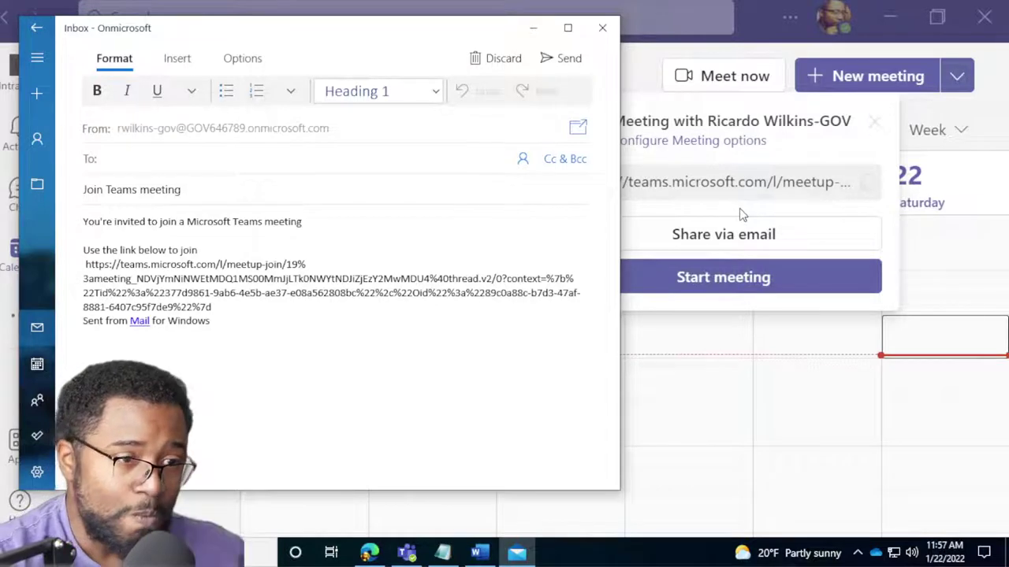
pyautogui.click(496, 61)
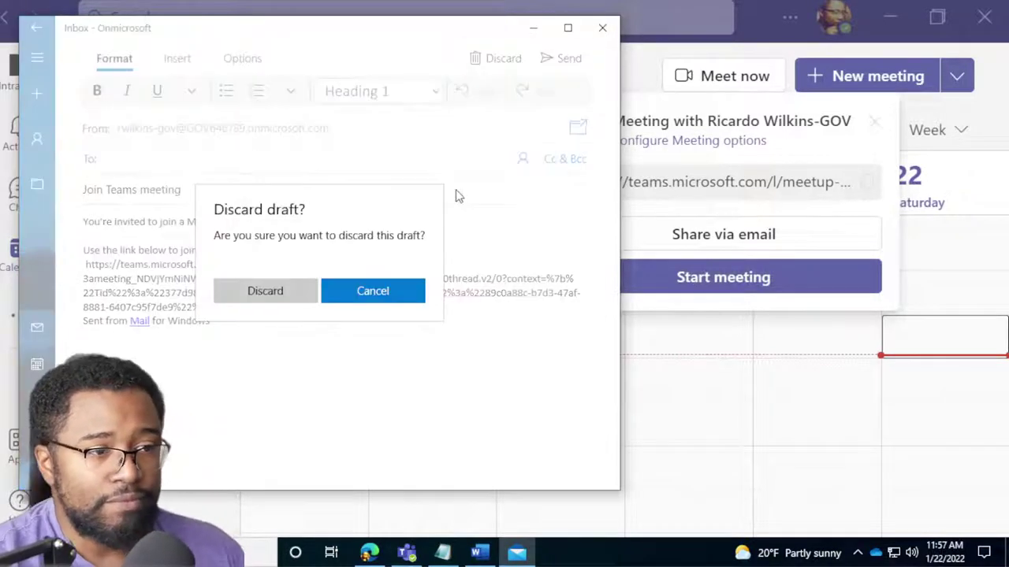
pyautogui.click(302, 290)
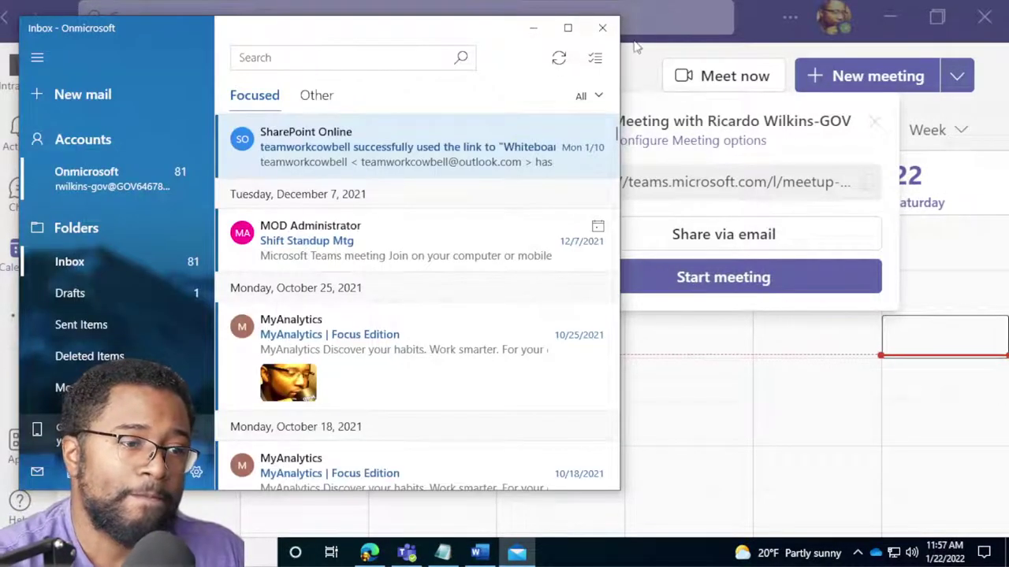
pyautogui.click(533, 27)
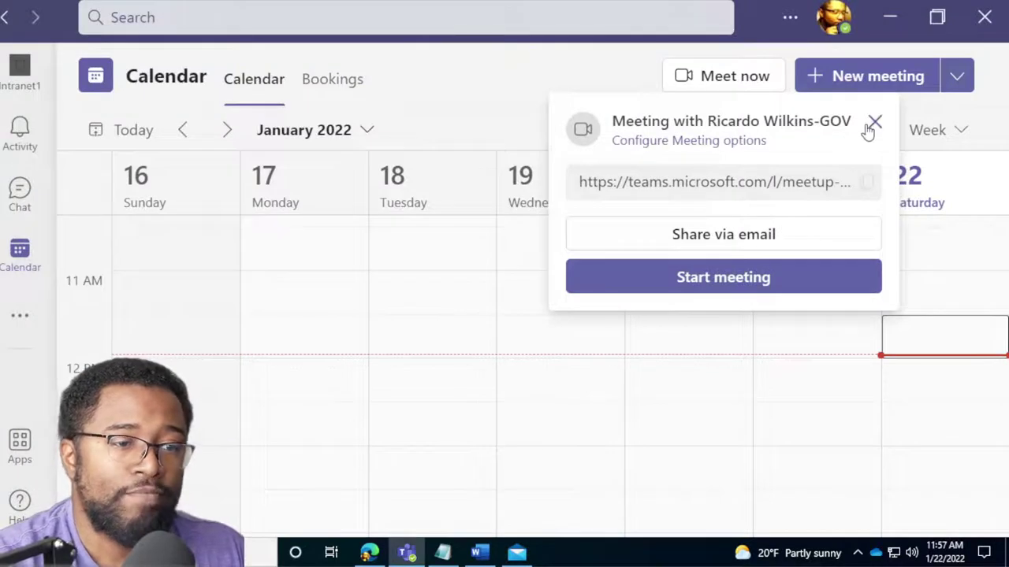
# Start and join a new Meet now meeting, copying its link and closing the invite prompt.
pyautogui.click(716, 280)
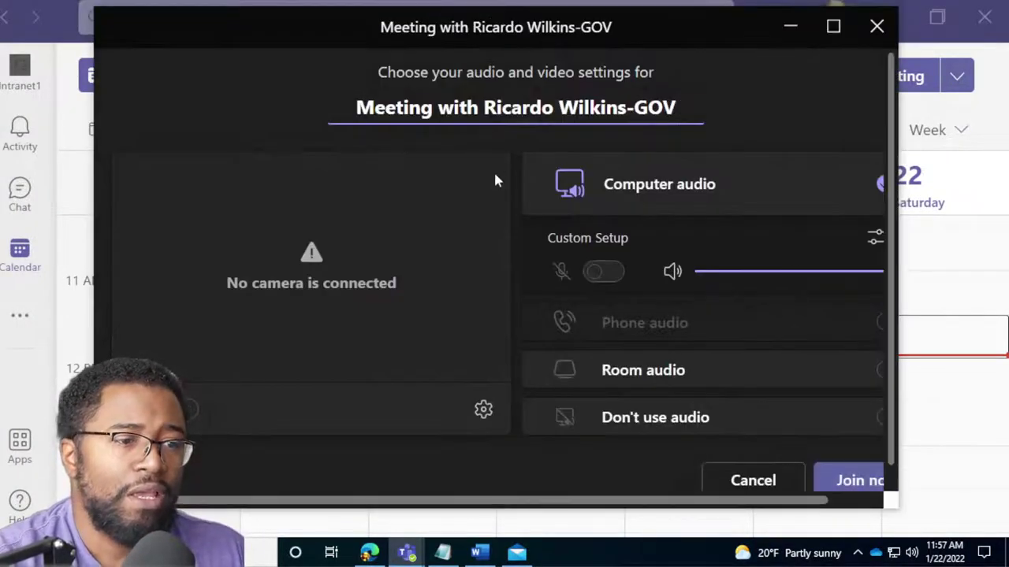
pyautogui.click(851, 482)
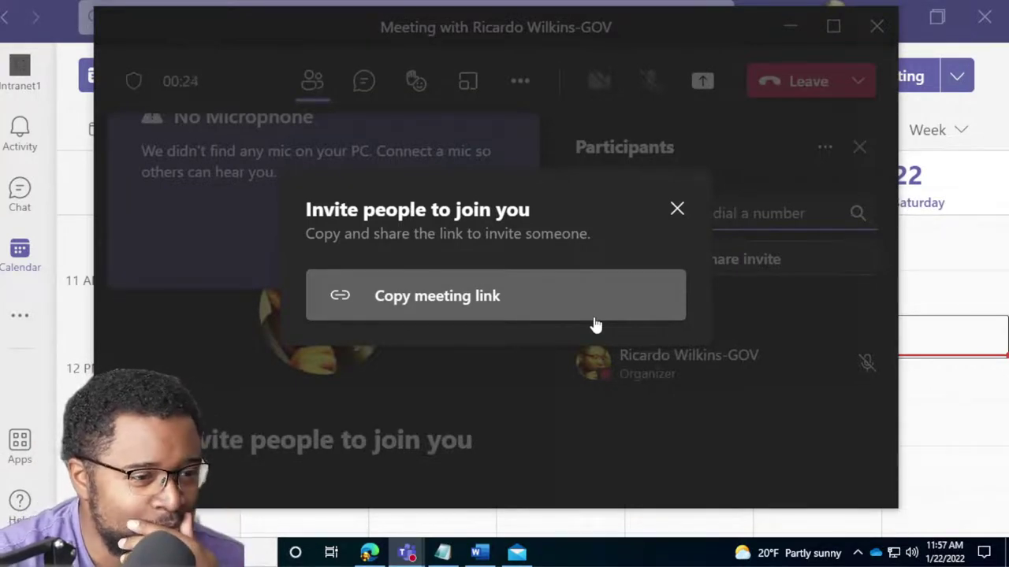
pyautogui.click(468, 304)
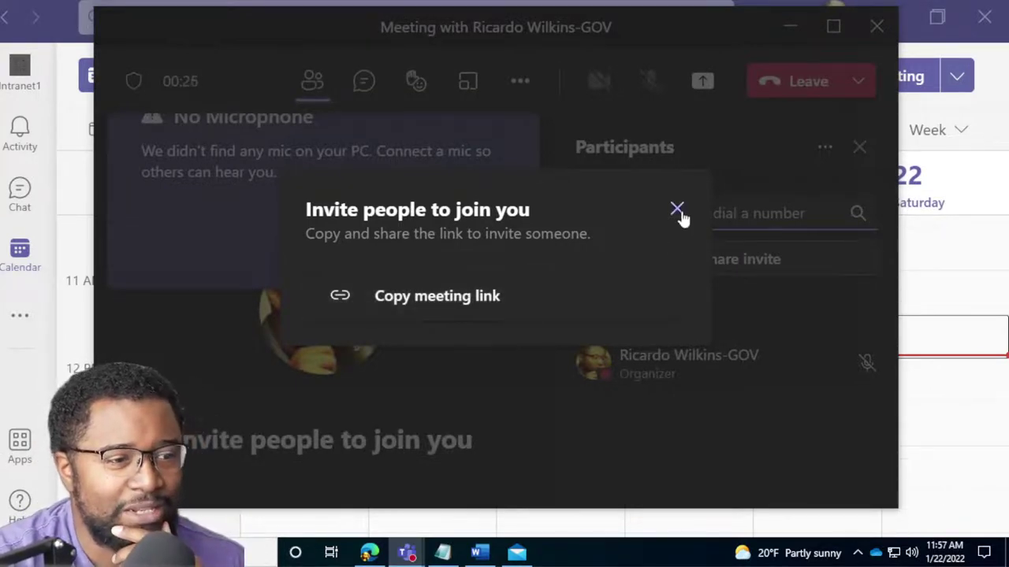
pyautogui.click(677, 210)
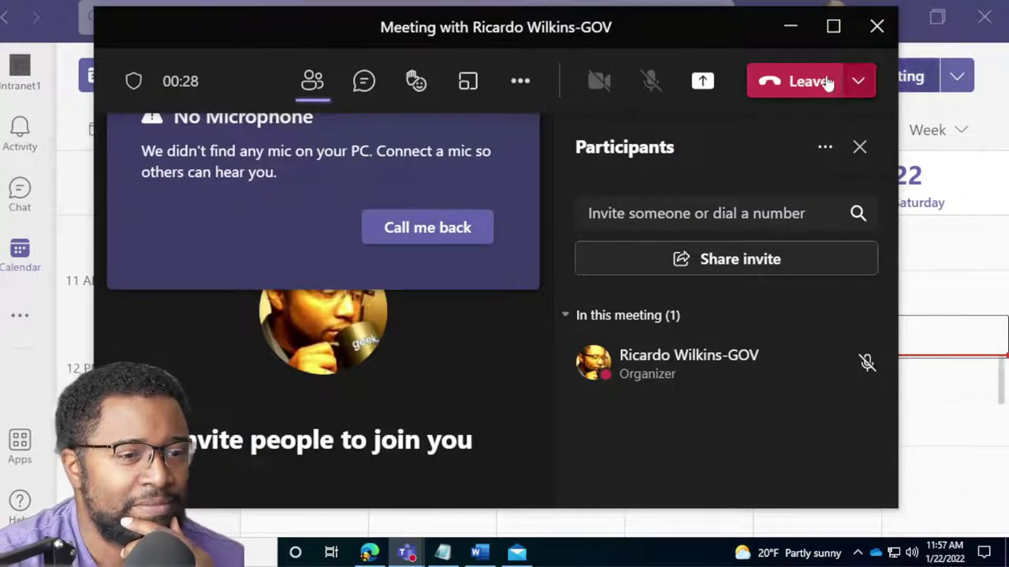
# Maximize the meeting window, dismiss the no-microphone warning, and leave the meeting.
pyautogui.click(833, 26)
pyautogui.moveTo(526, 66)
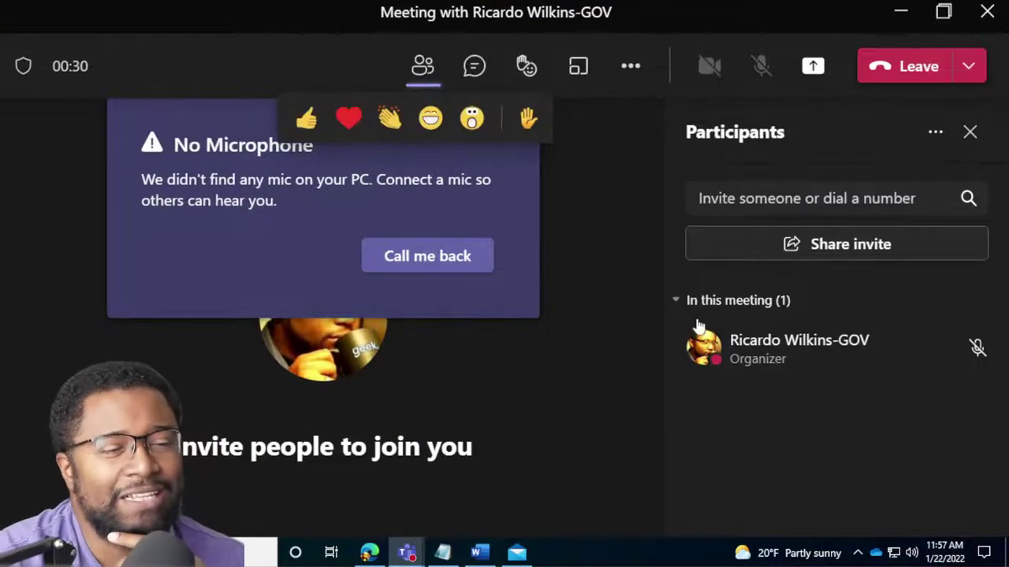
pyautogui.click(513, 122)
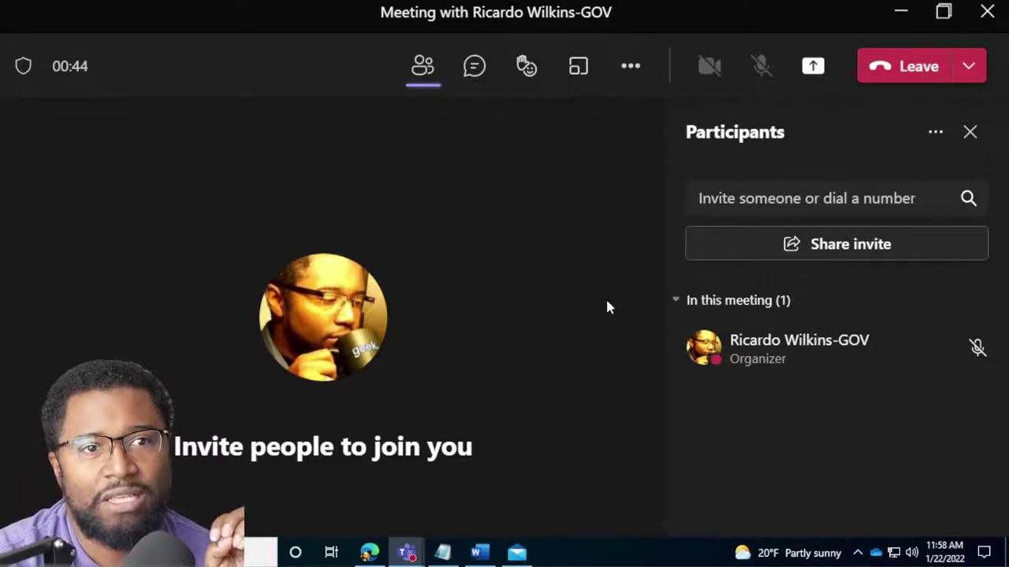
pyautogui.click(985, 14)
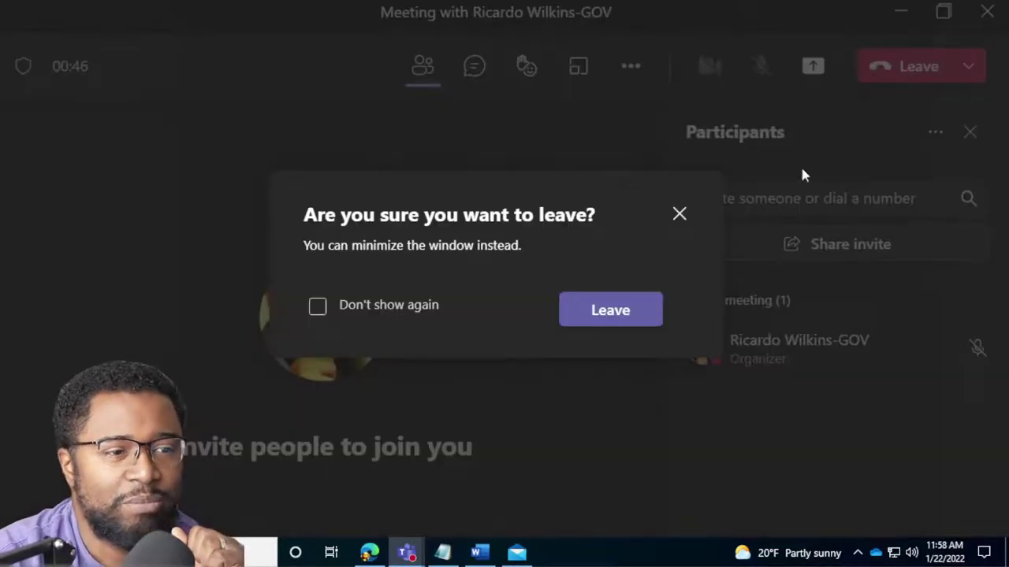
# Confirm leaving the meeting, then open the pinned 4 people chat from Chat.
pyautogui.click(628, 318)
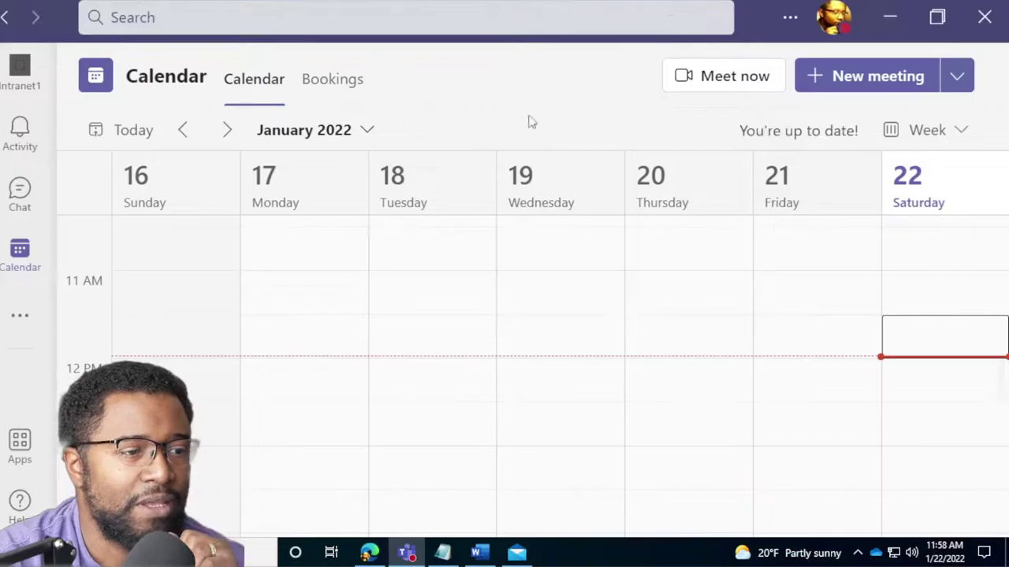
pyautogui.click(49, 200)
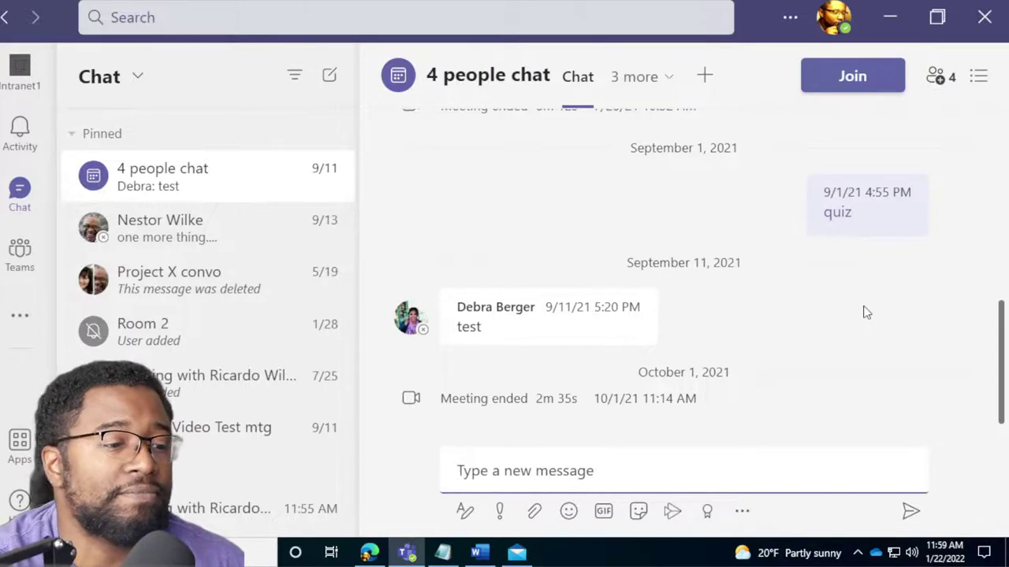
pyautogui.click(488, 189)
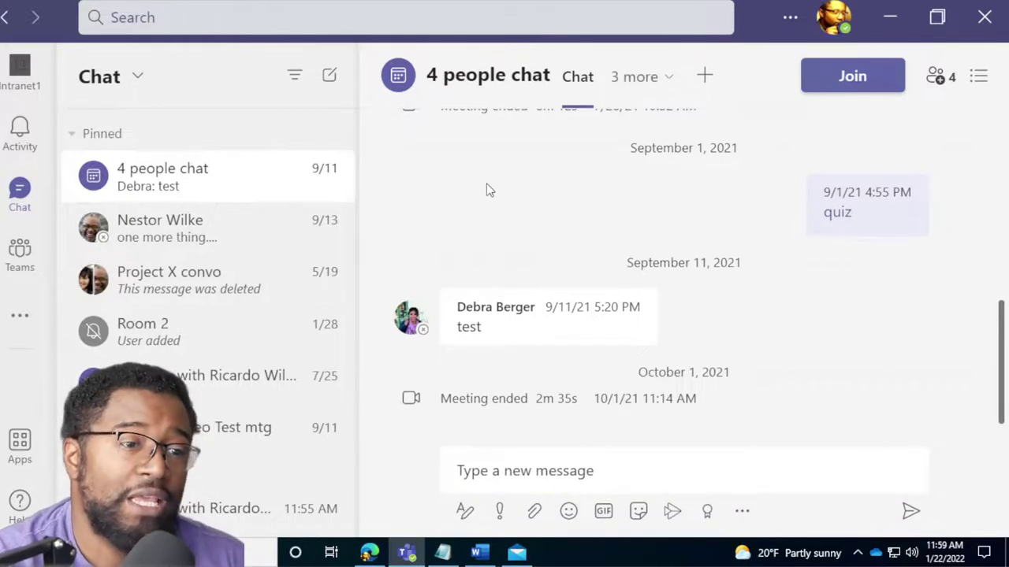